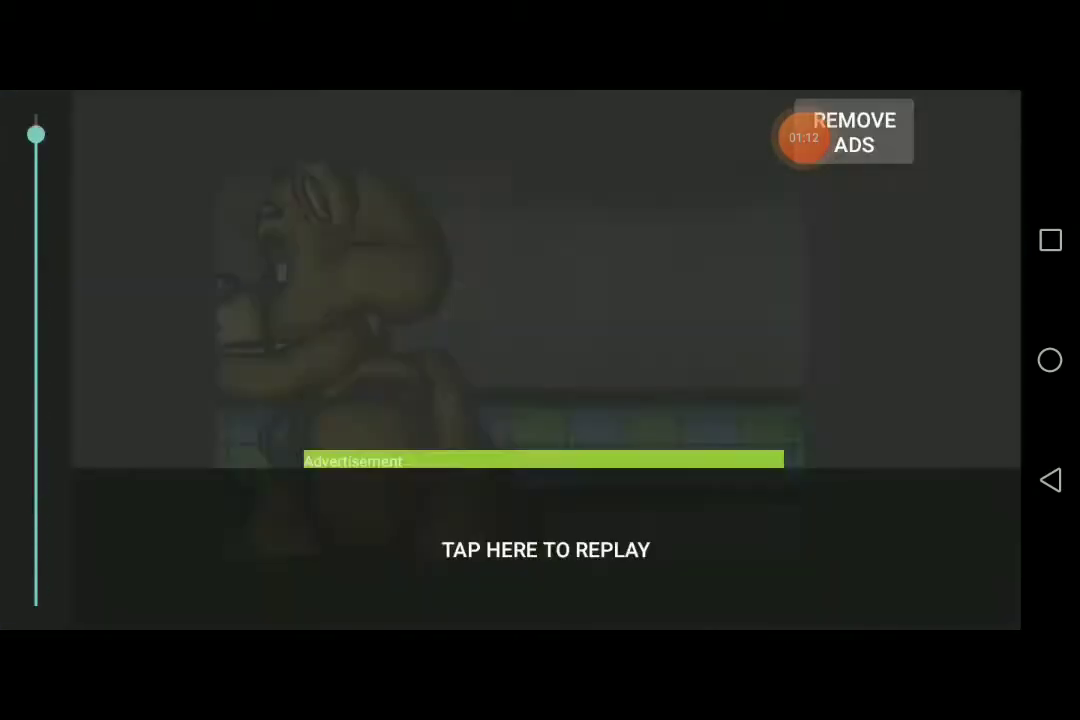
- Step back and forth between frames 10 and 13 to check the bear's poses
left_click(1050, 480)
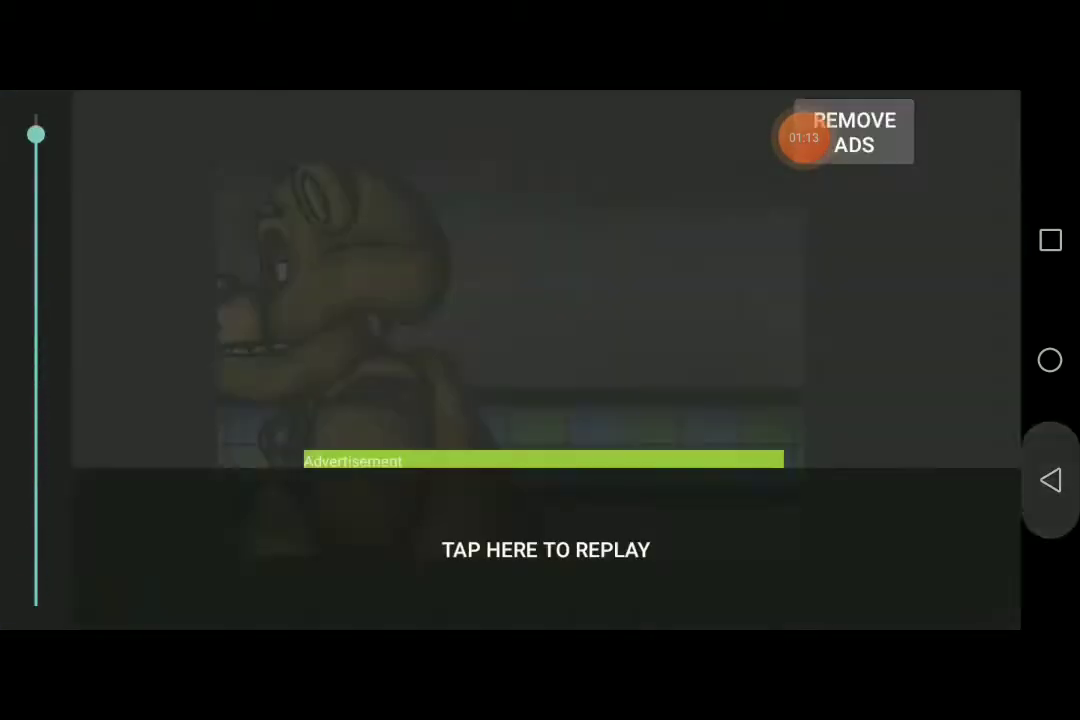
left_click(975, 369)
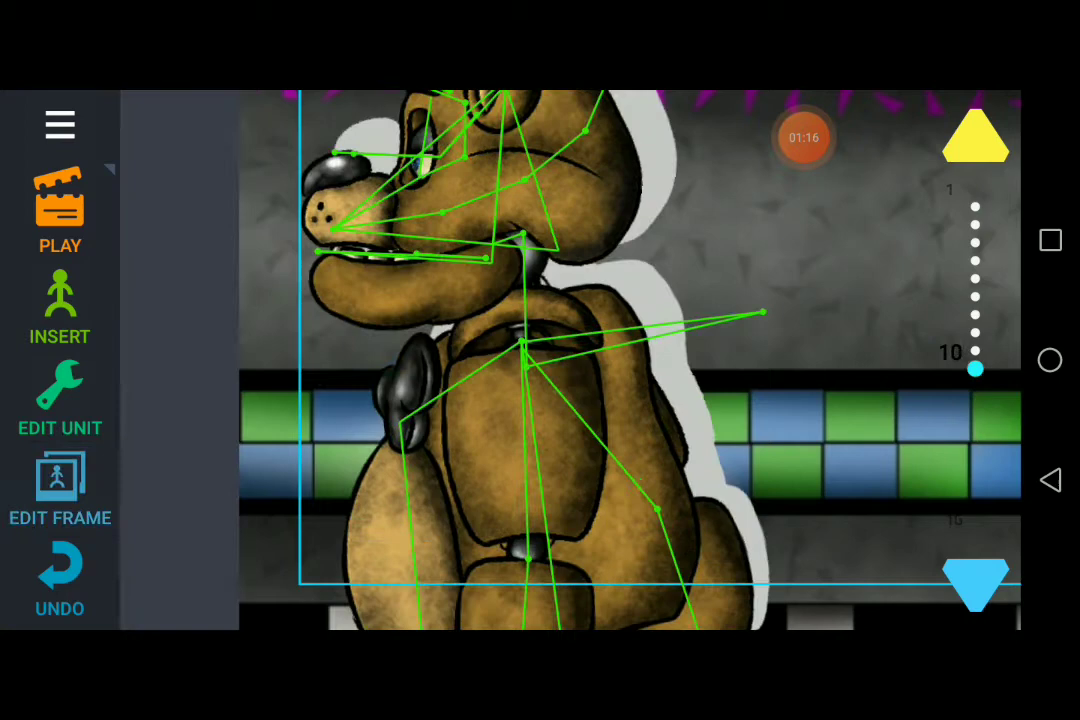
left_click(60, 490)
left_click(975, 342)
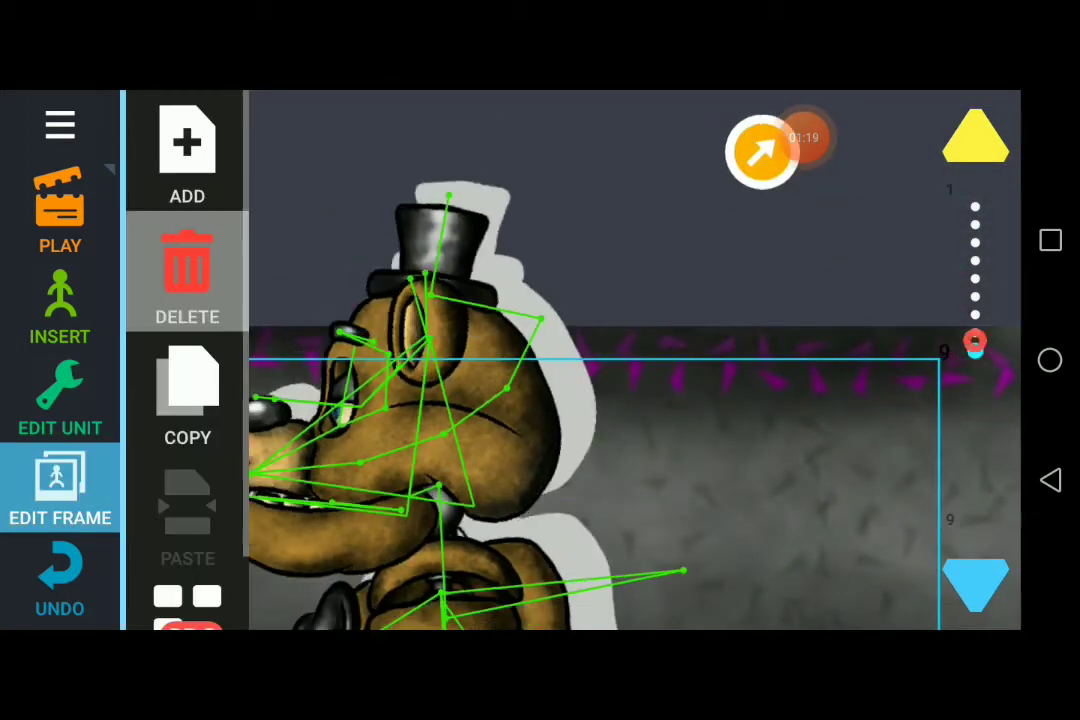
left_click(975, 405)
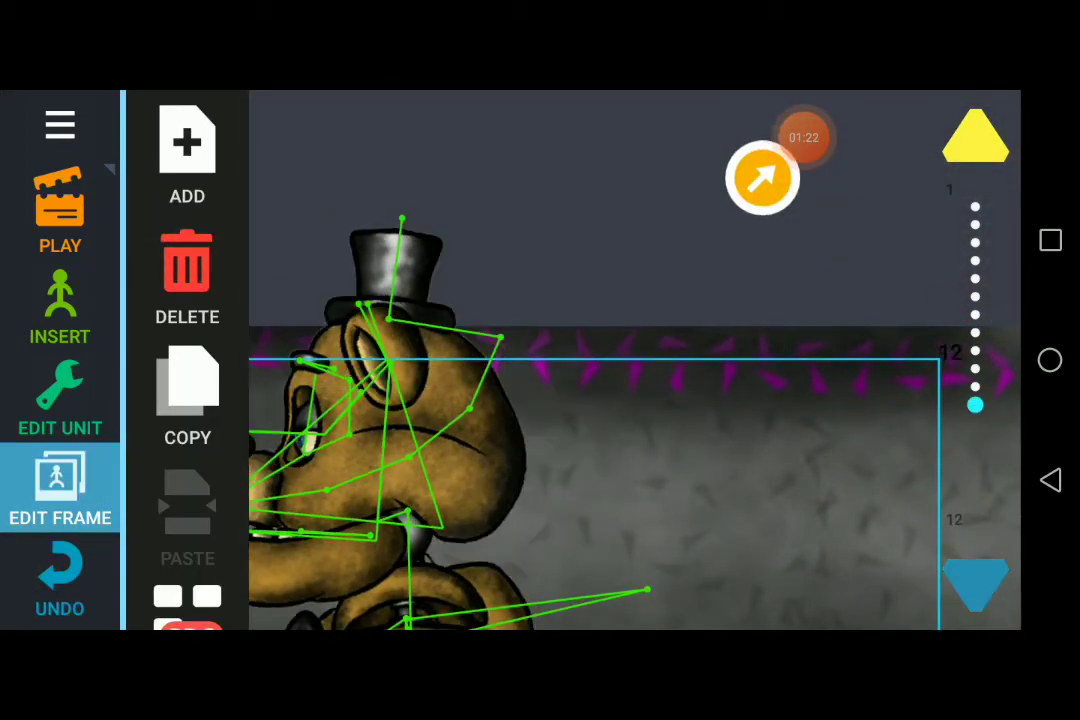
left_click(975, 350)
left_click(975, 369)
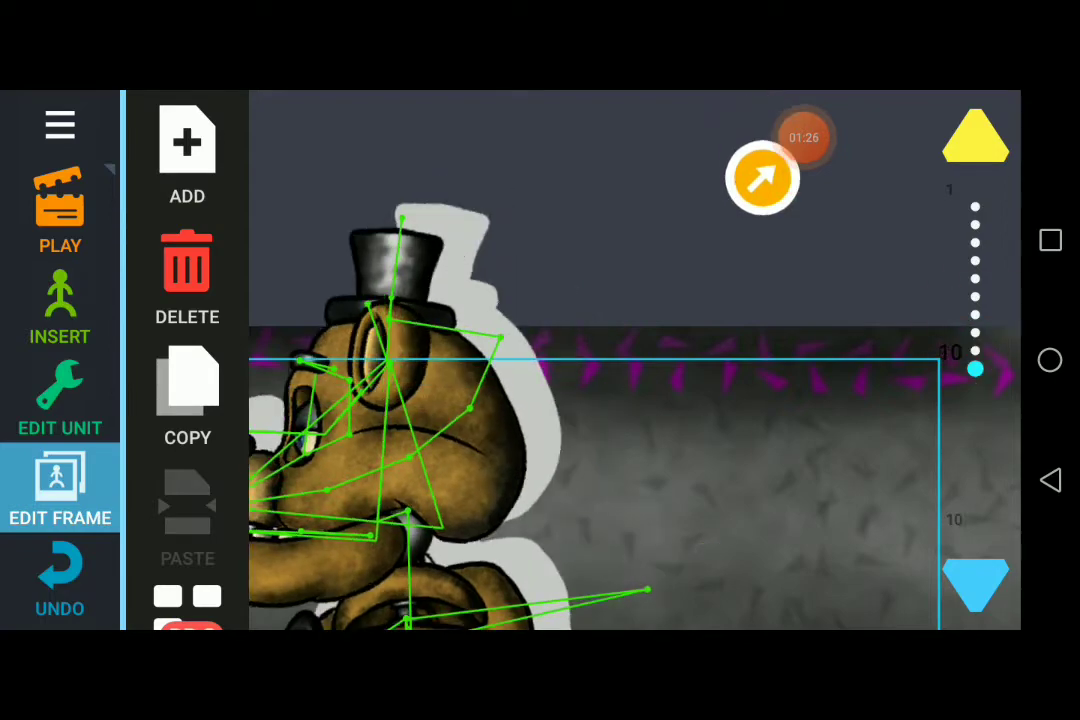
- Inspect the bear's unit settings, preview the animation, then move to frame 11
left_click(975, 387)
left_click(60, 395)
left_click(60, 395)
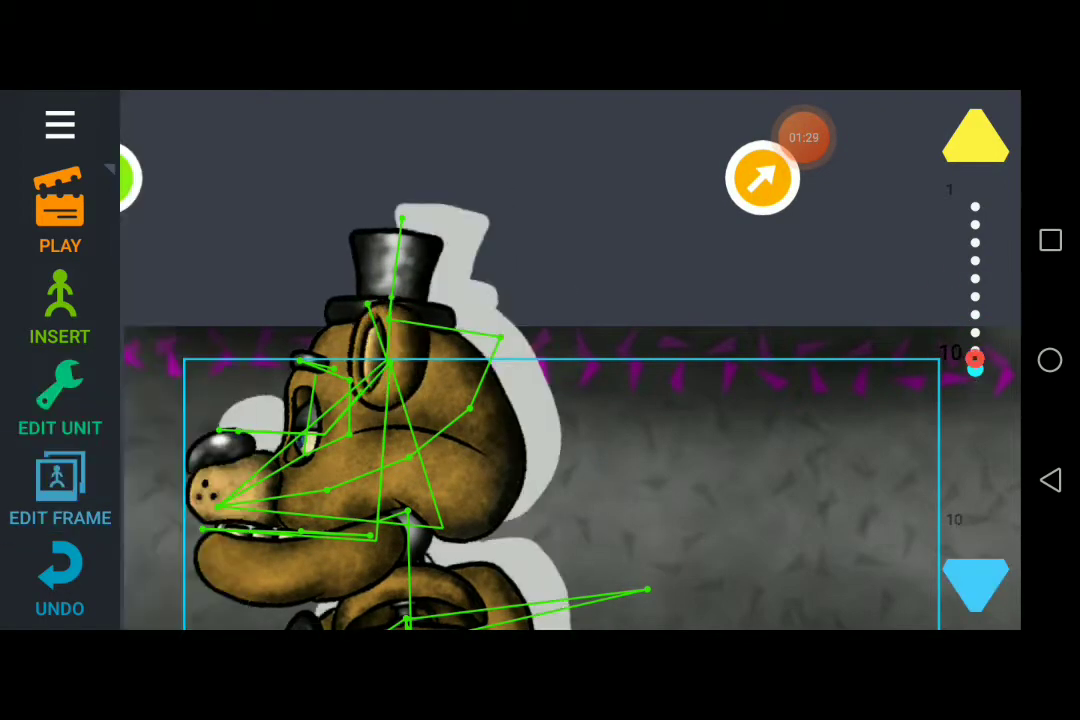
left_click(60, 210)
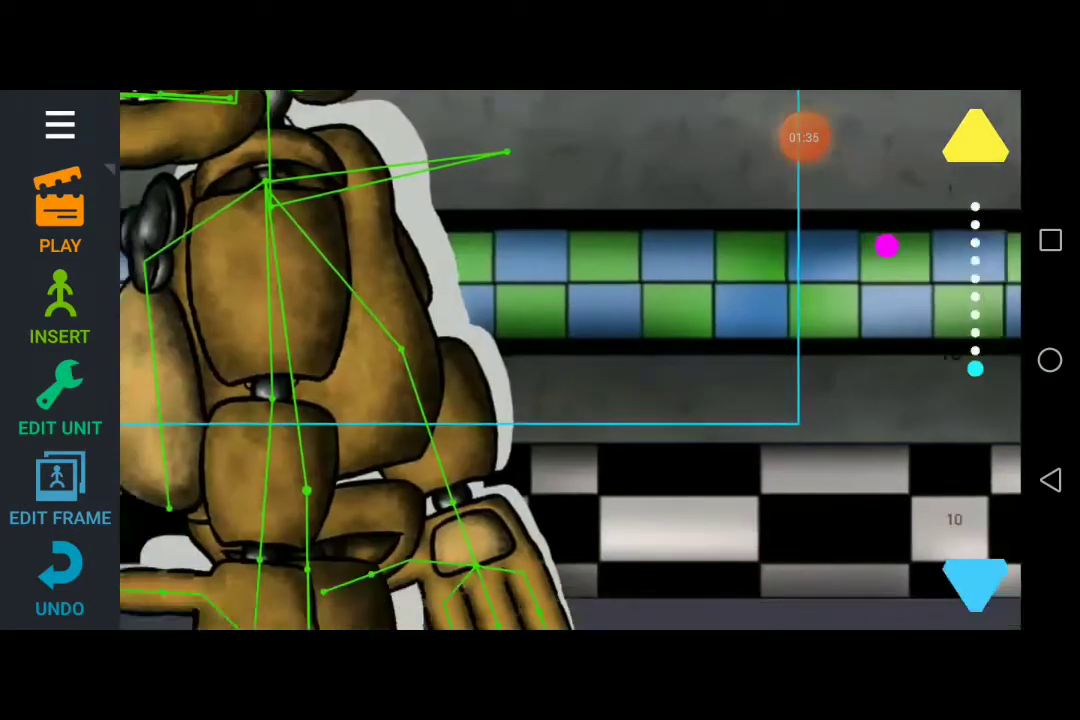
left_click(309, 284)
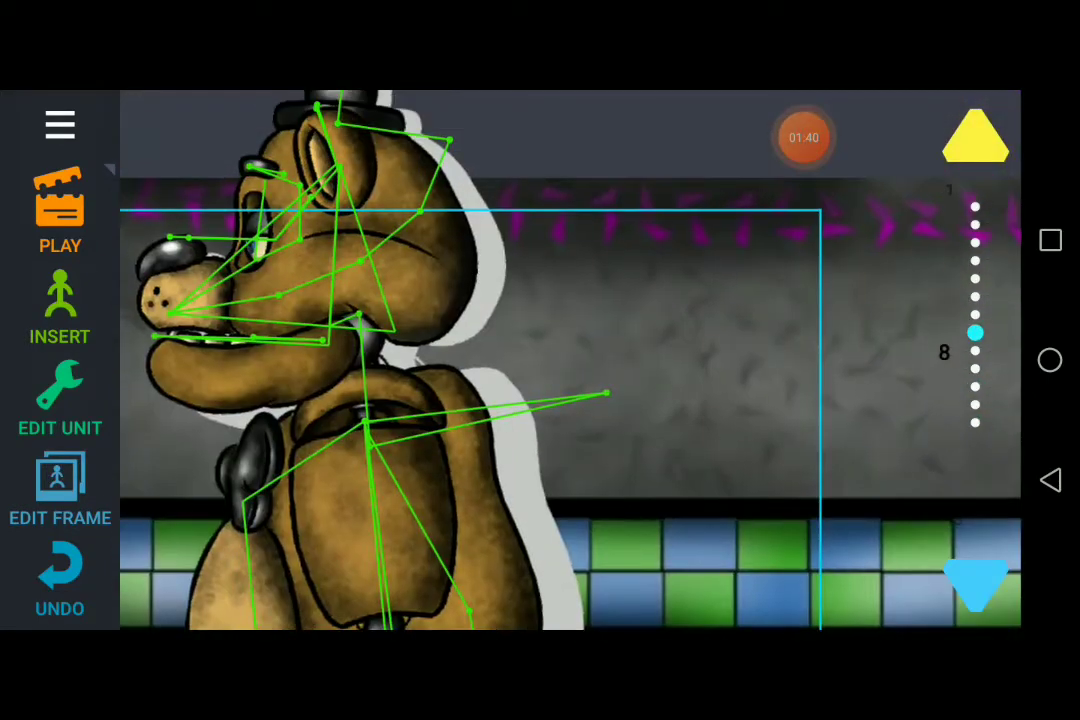
left_click(248, 194)
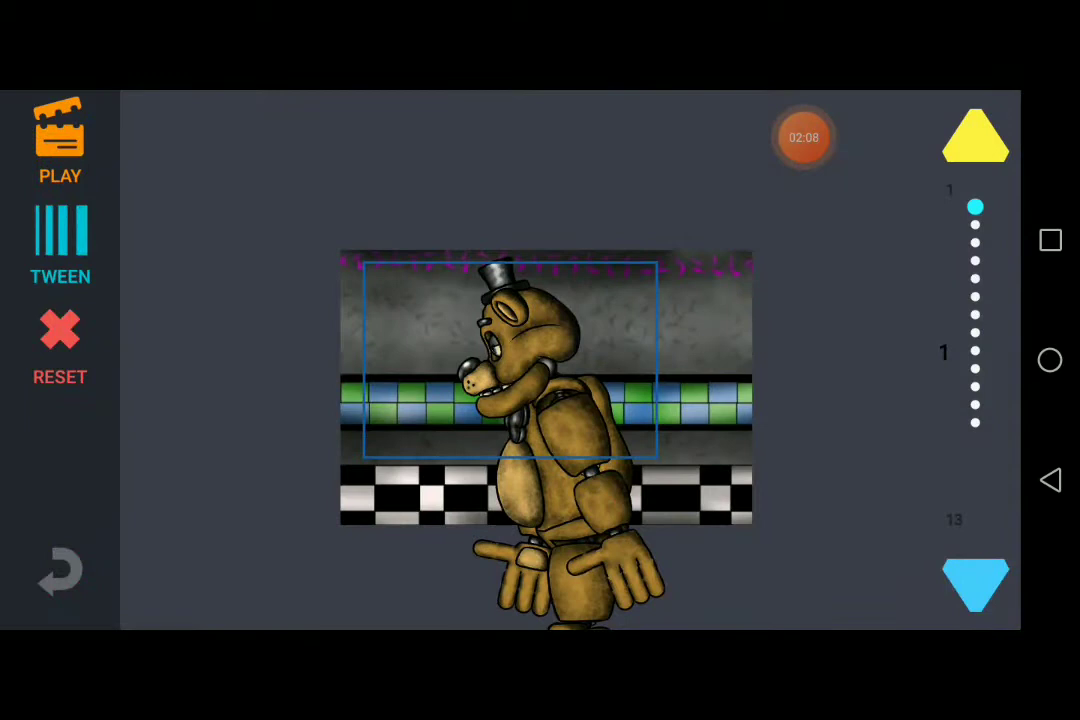
- Enlarge the background, nudge it upward, and shift the scene right in the shot
mouse_move(546, 387)
left_mouse_down()
mouse_move(581, 418)
mouse_move(468, 406)
left_mouse_up()
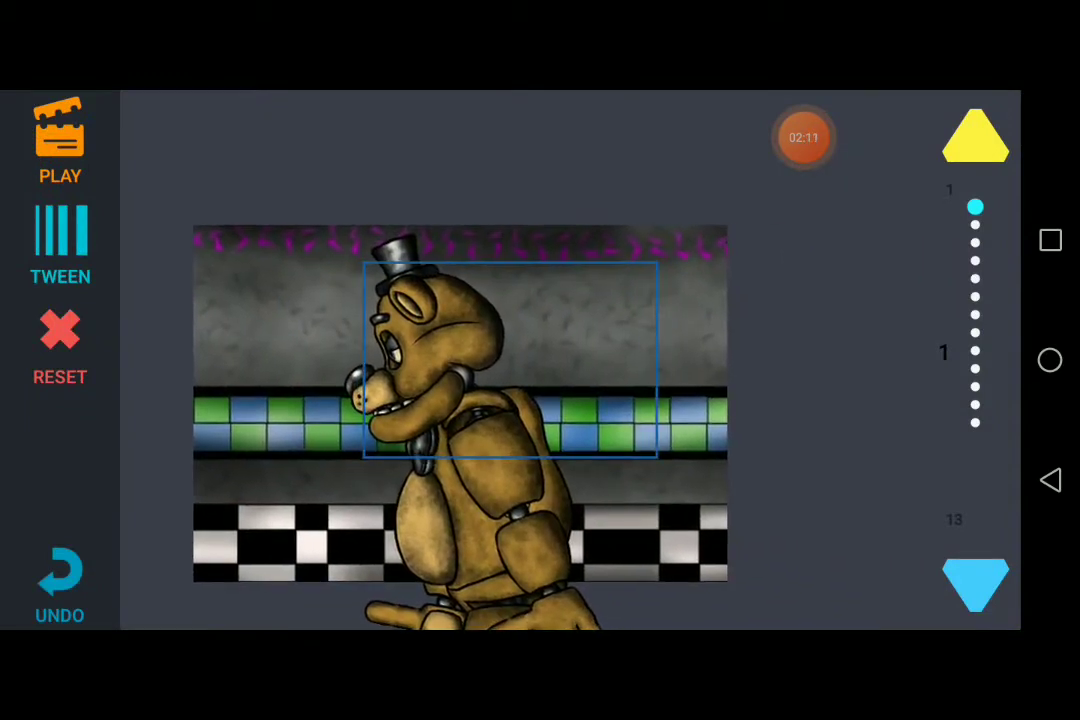
left_click_drag(461, 400, 461, 393)
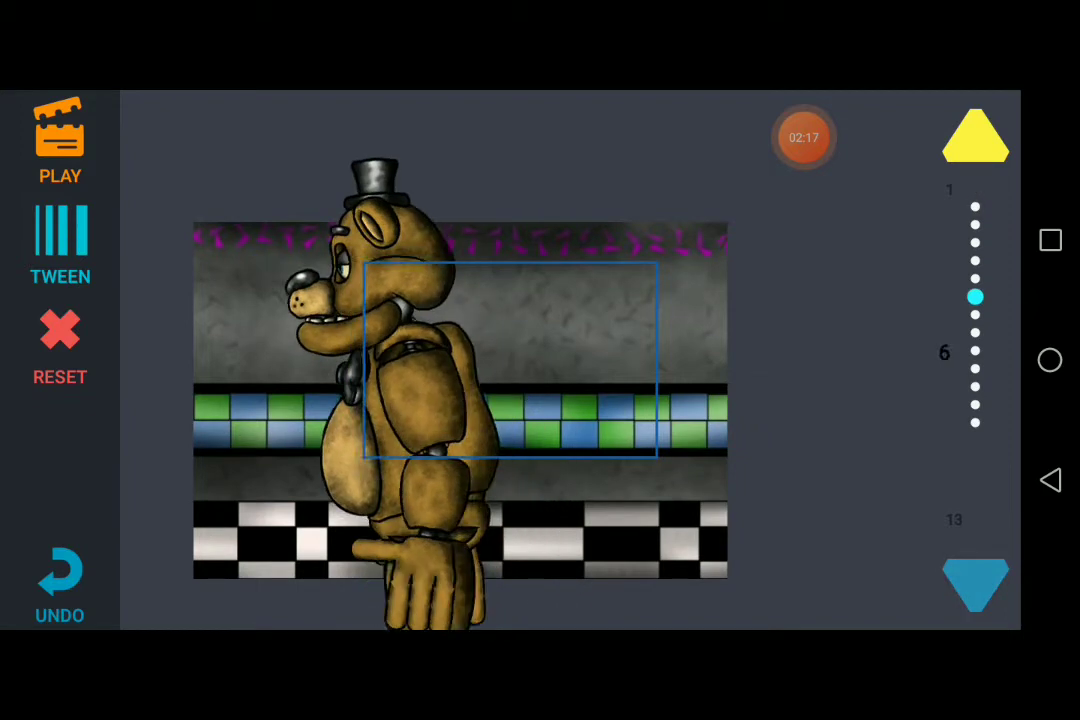
left_click_drag(460, 400, 601, 401)
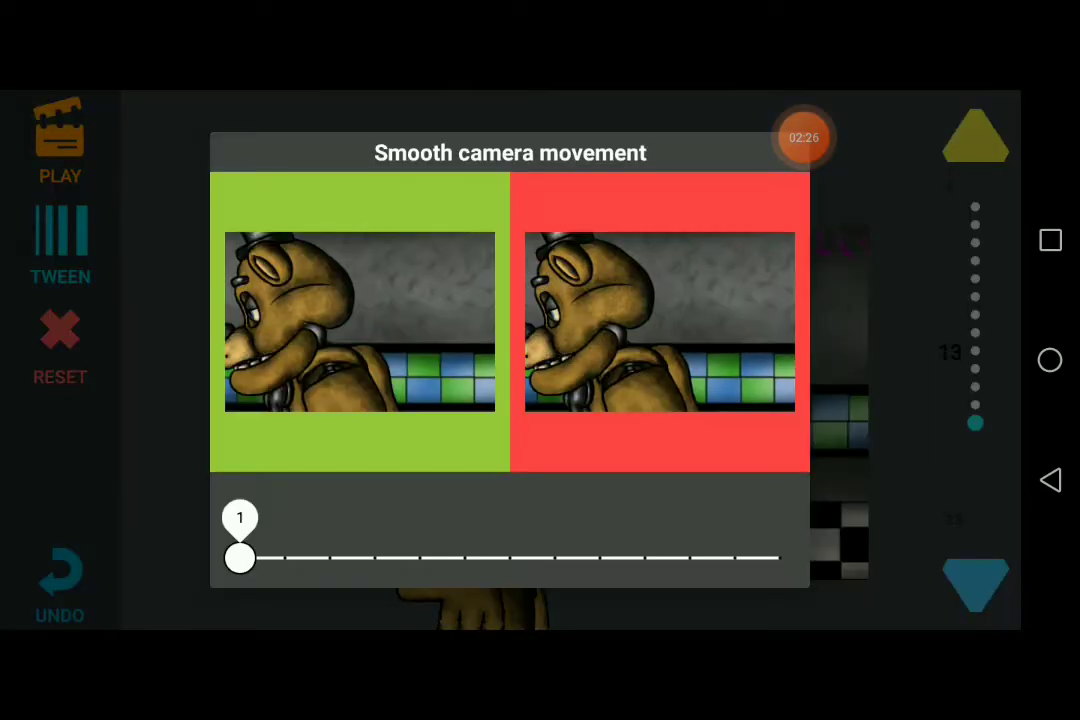
- Apply smooth camera movement across frames 1–13 and return to frame 1
left_click_drag(239, 559, 778, 559)
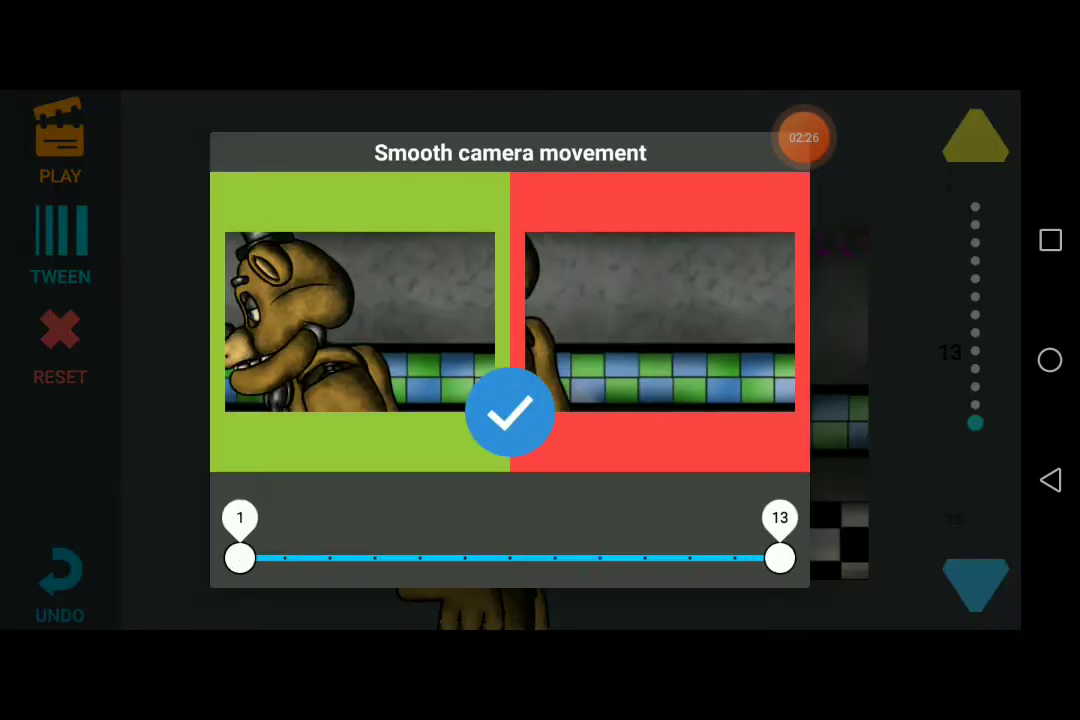
left_click(508, 415)
left_click(975, 369)
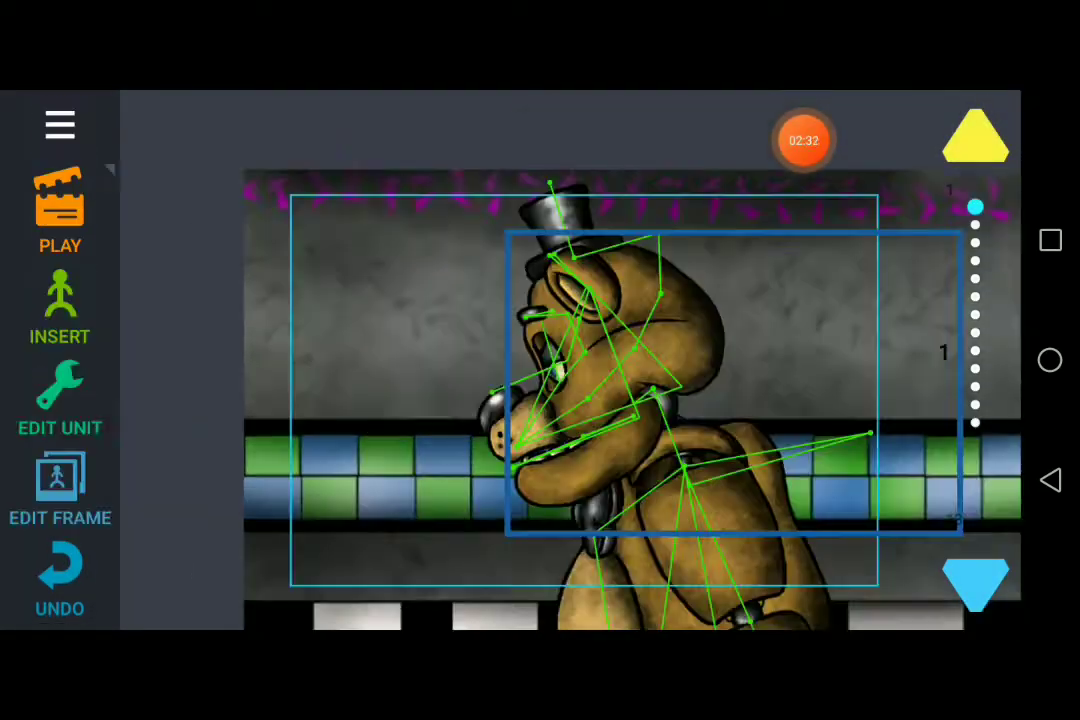
left_click_drag(846, 307, 790, 231)
- Preview playback, then in camera mode shift the scene right on frame 13
left_click(60, 210)
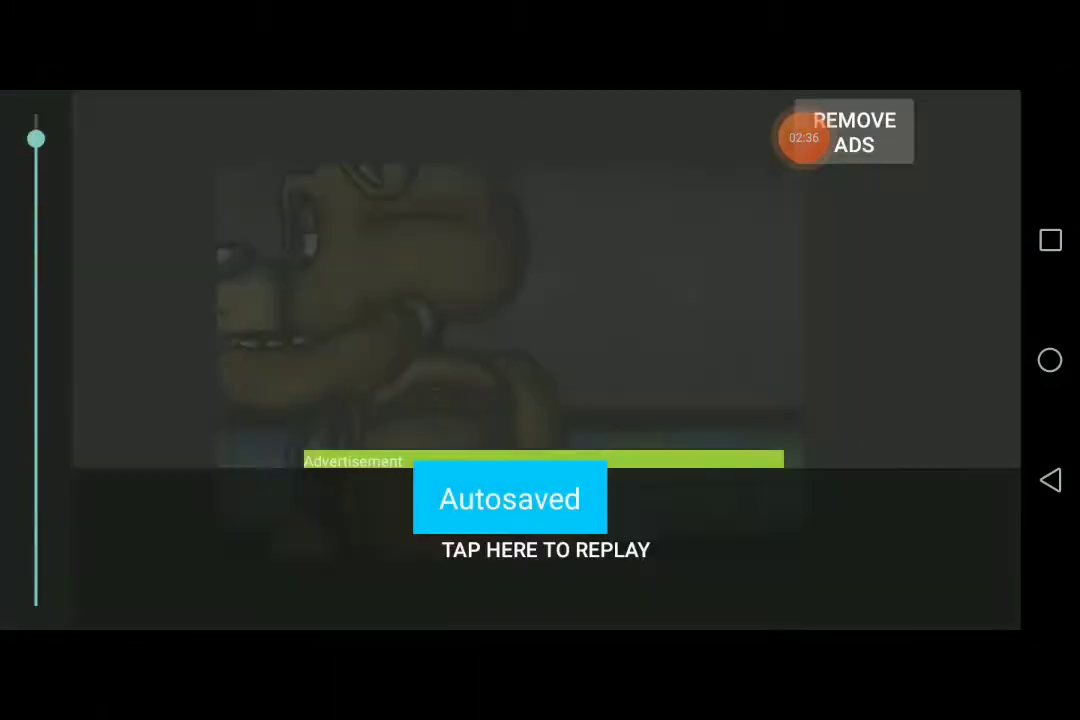
left_click(1050, 480)
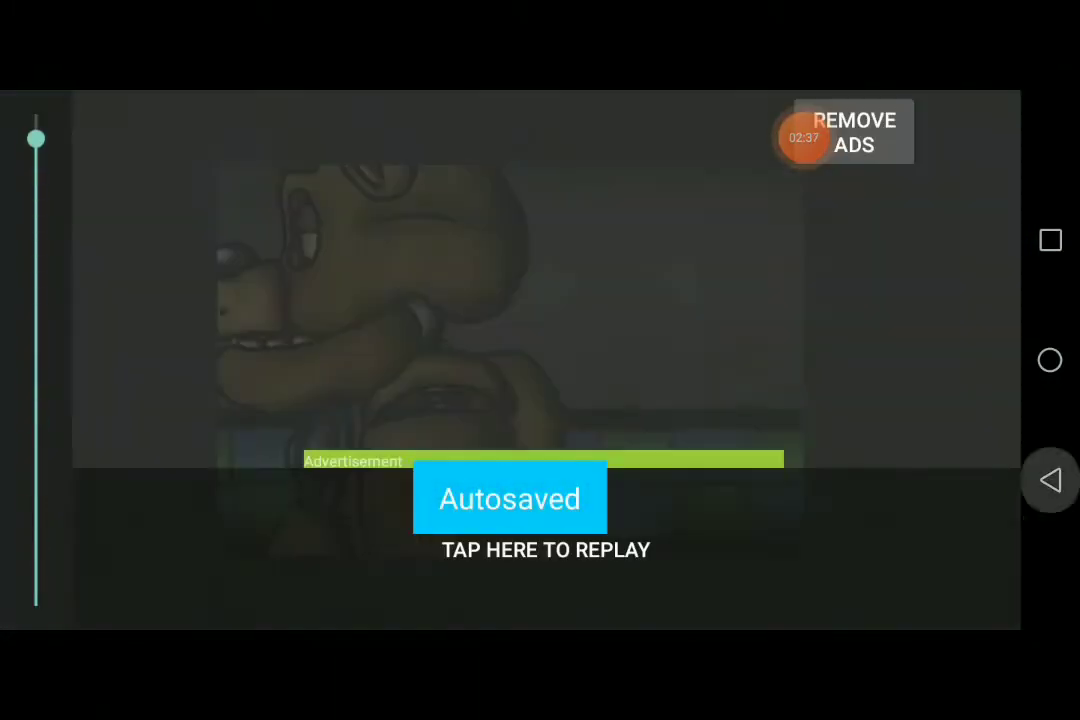
left_click(60, 125)
left_click(140, 578)
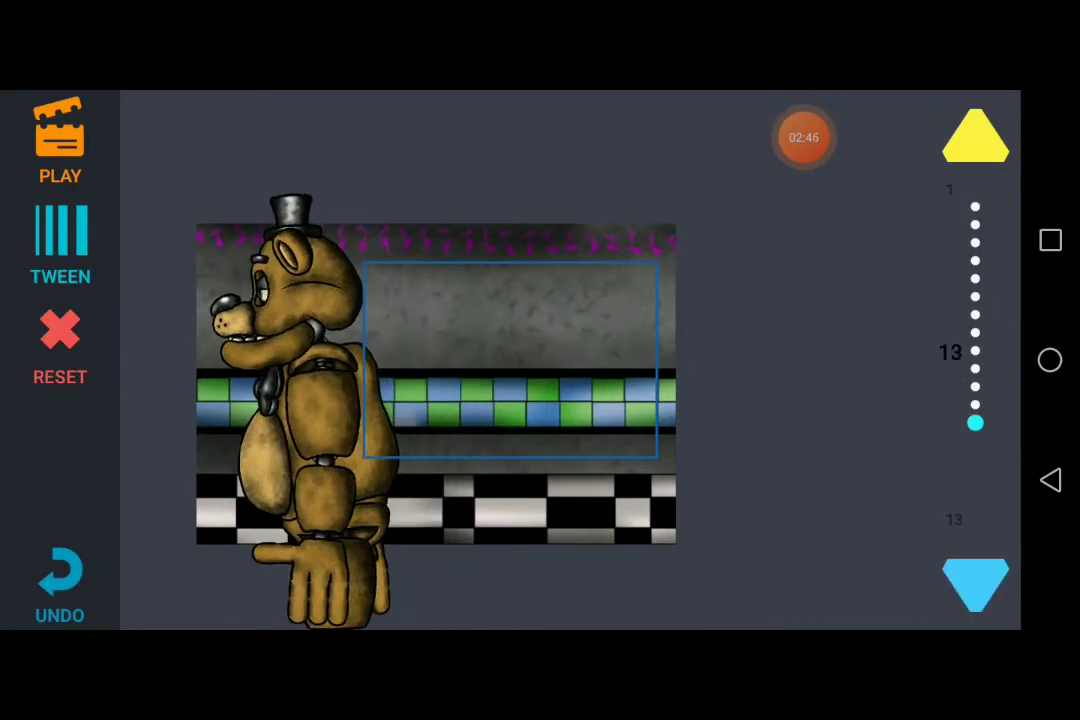
left_click_drag(440, 400, 572, 403)
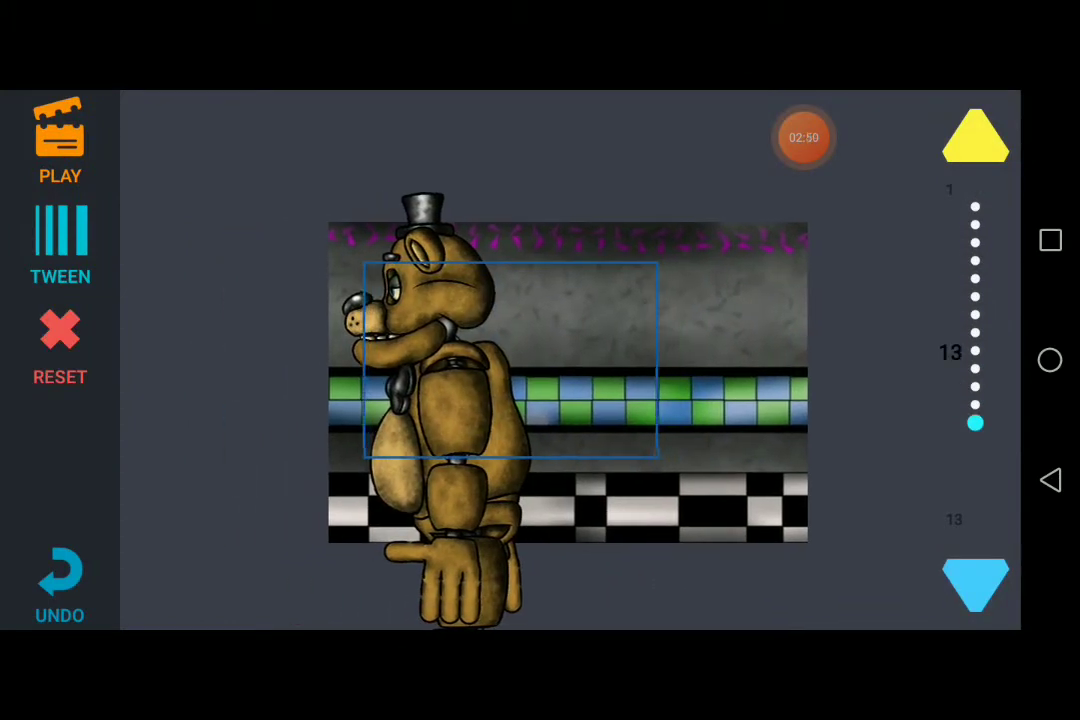
left_click(975, 405)
left_click(975, 423)
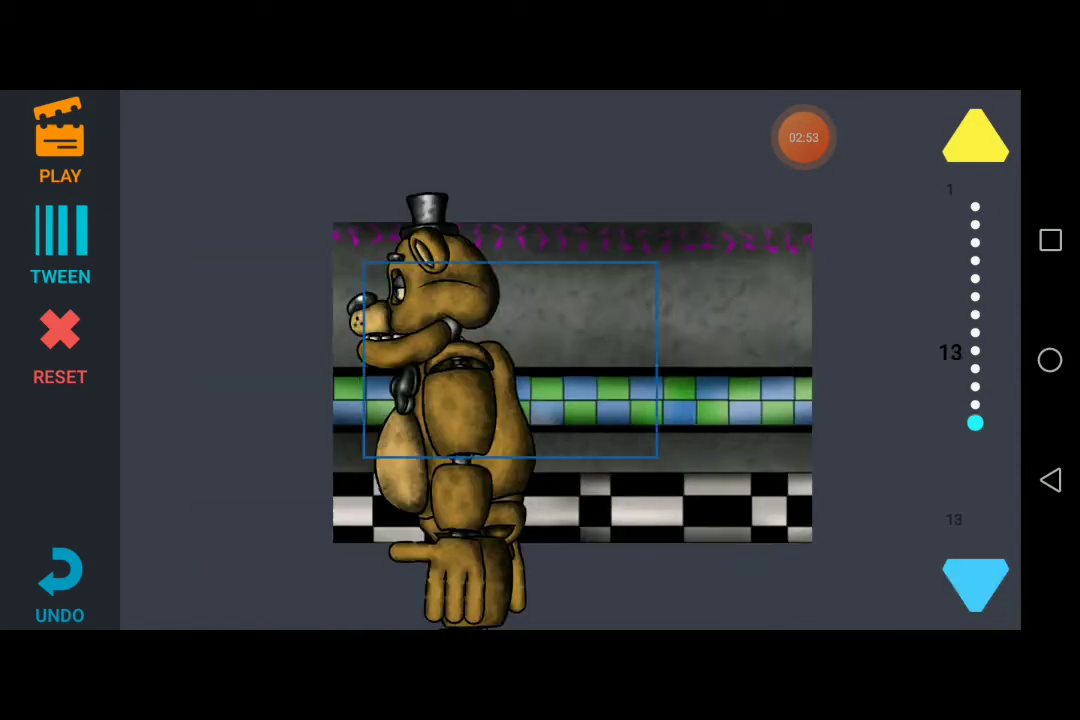
- Apply smooth camera movement over frames 4–7 and play the result
left_click(60, 245)
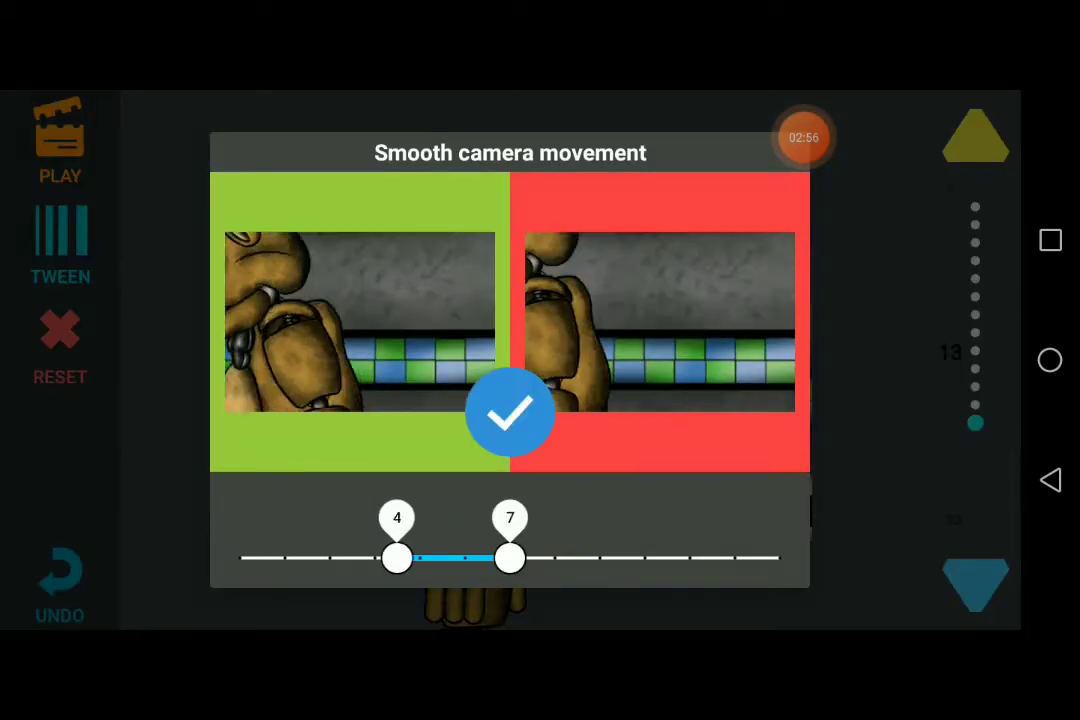
left_click_drag(510, 557, 779, 557)
left_click(510, 412)
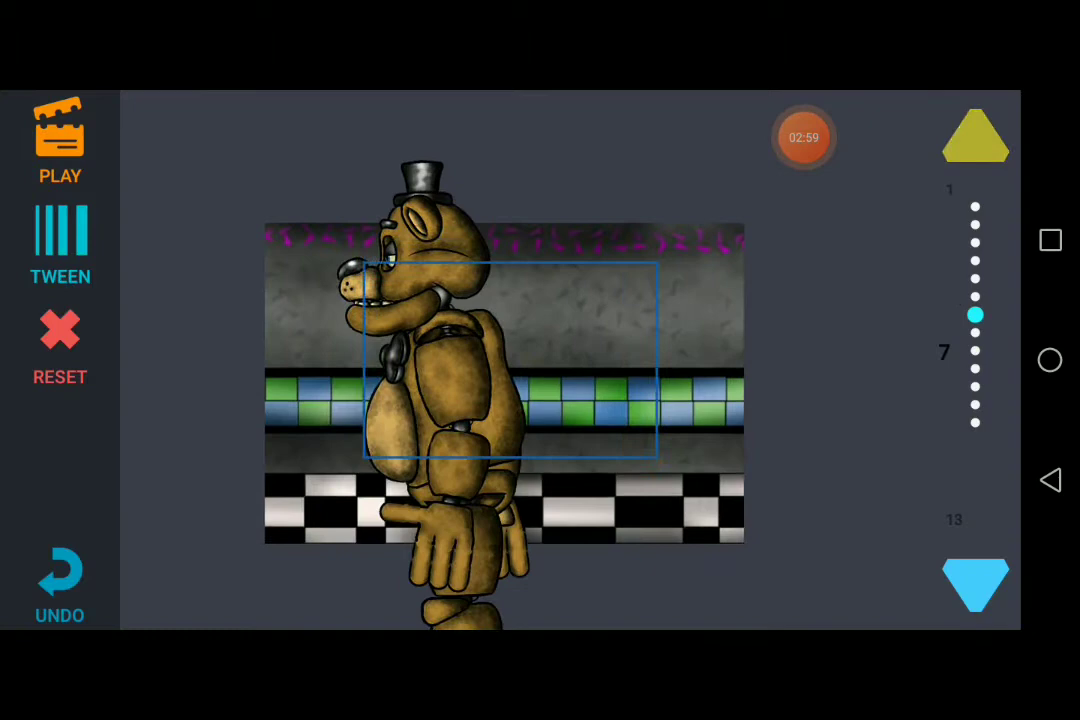
left_click(60, 140)
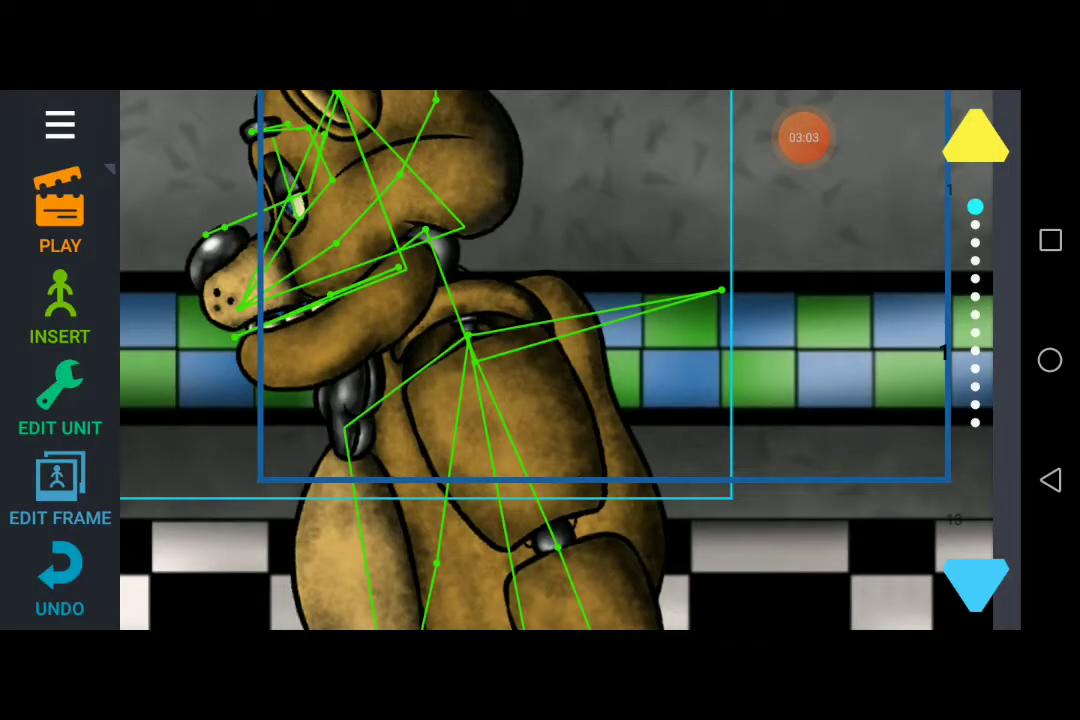
- Preview from frame 4 and zoom out to see the stage border and bear's head
left_click_drag(699, 482, 354, 478)
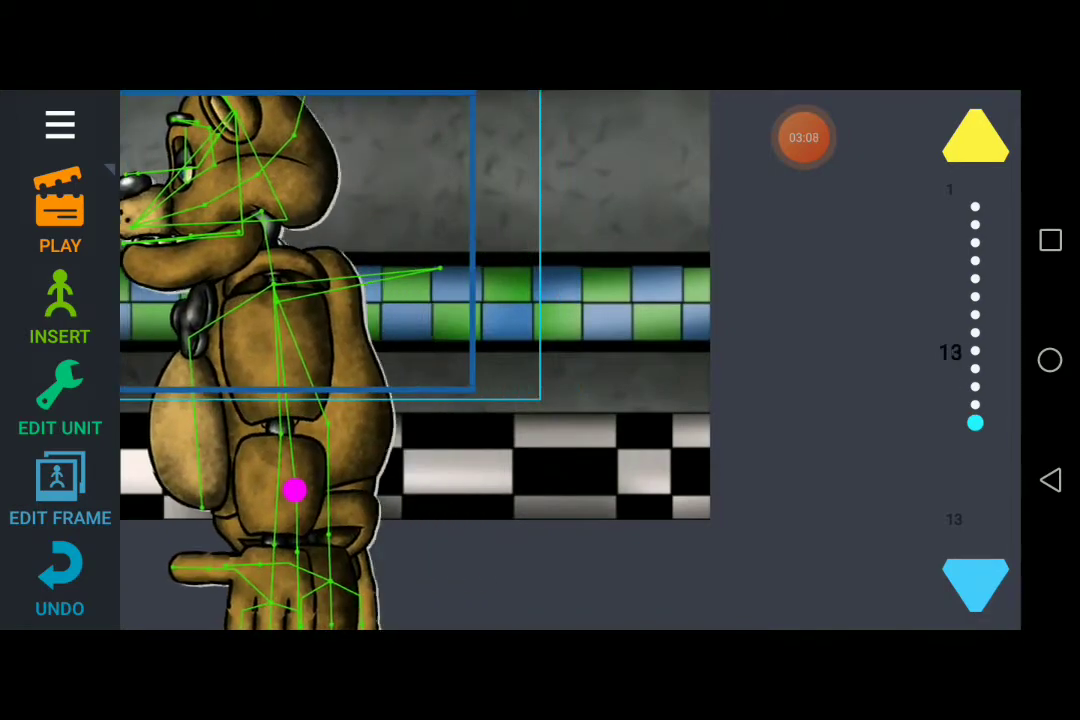
left_click(60, 208)
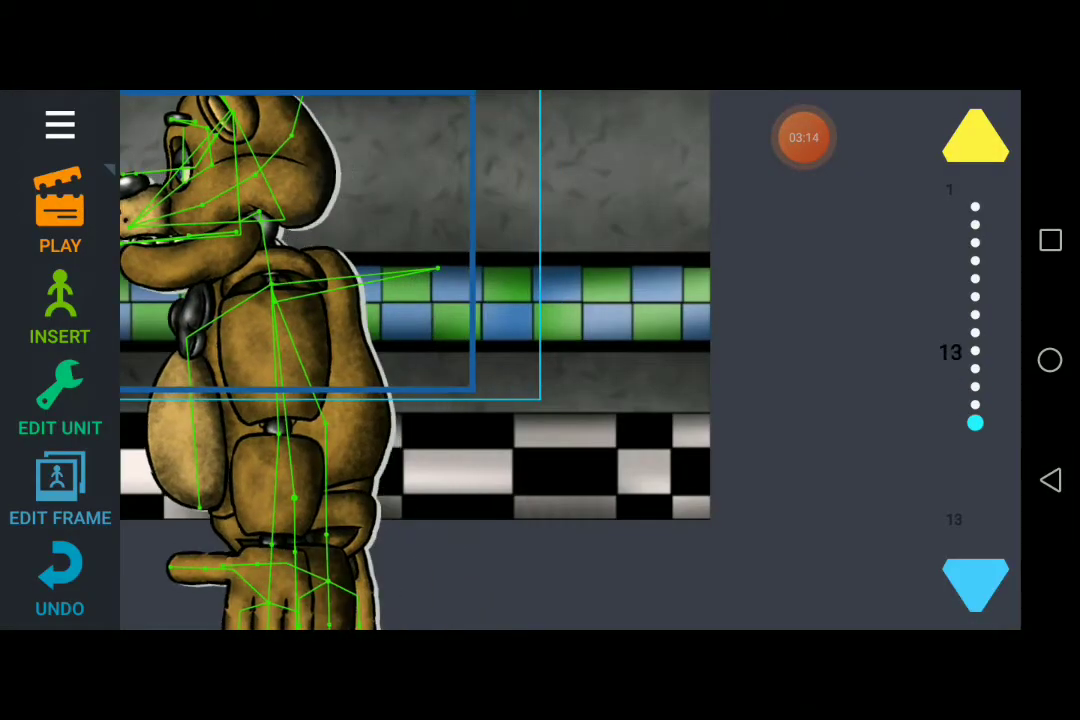
scroll(856, 345, "up", 5)
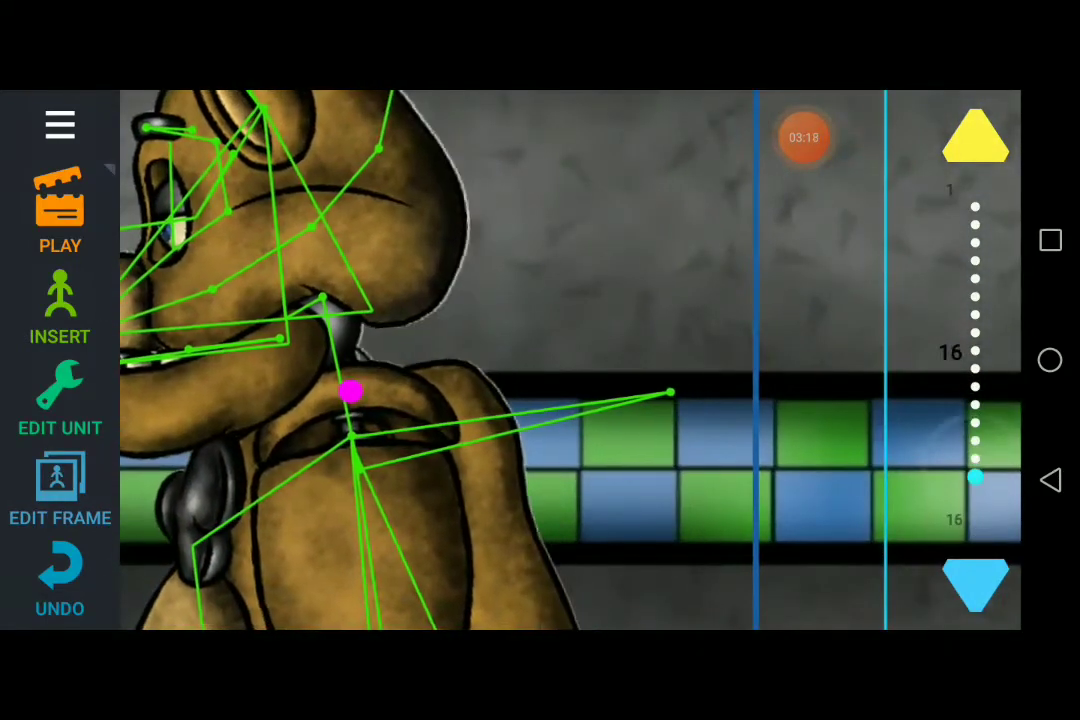
left_click_drag(350, 392, 333, 337)
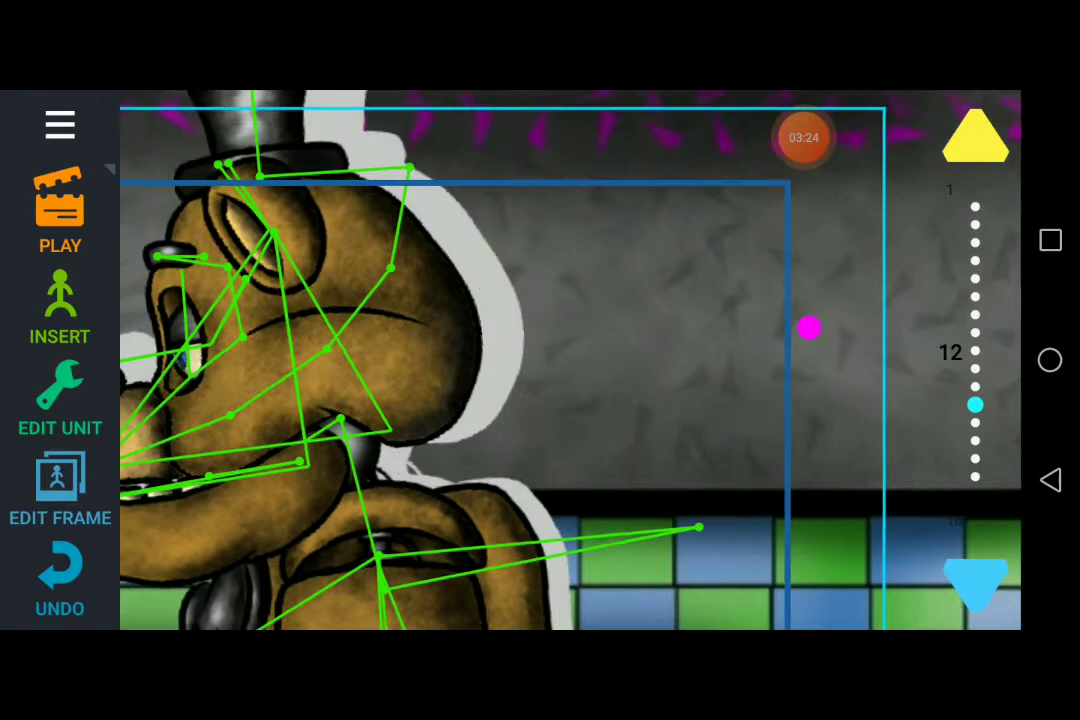
left_click_drag(290, 336, 252, 218)
scroll(540, 360, "up", 3)
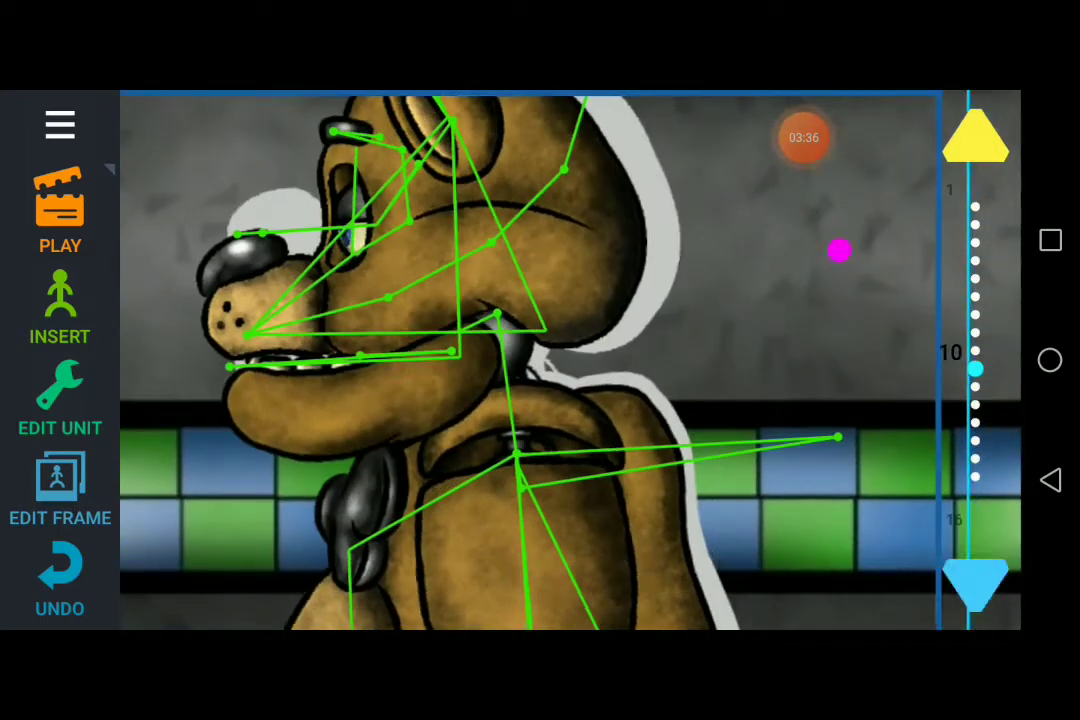
left_click_drag(837, 248, 235, 298)
- Advance through frame 13 to frame 16 and bring up the figure library
left_click_drag(975, 369, 975, 476)
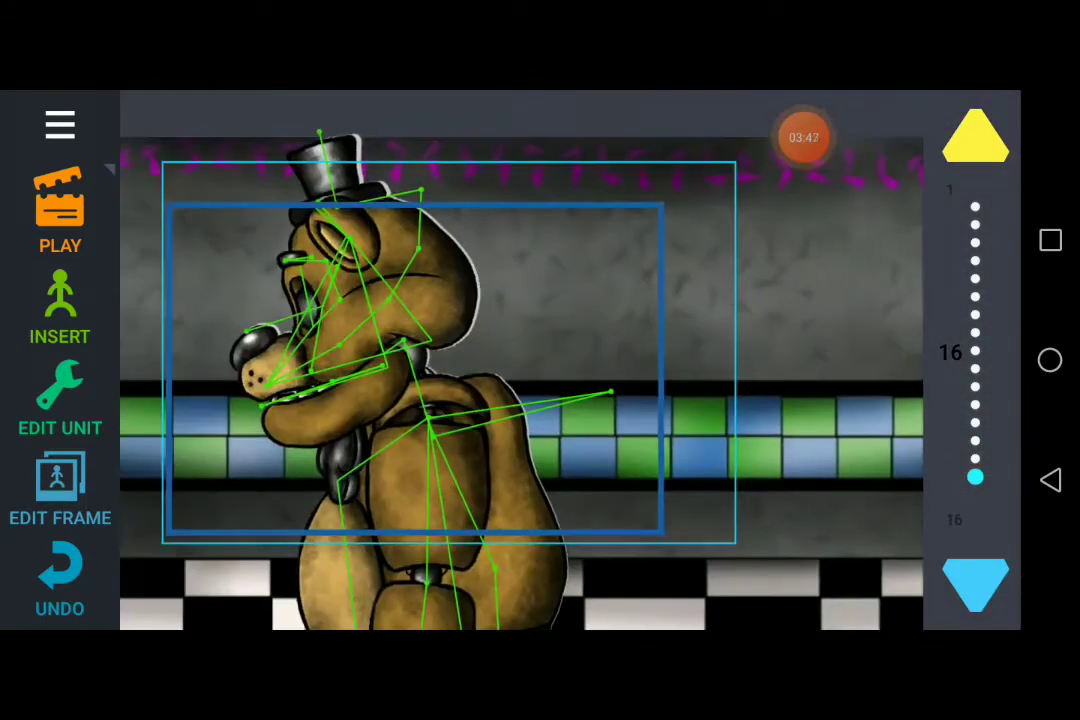
left_click(60, 210)
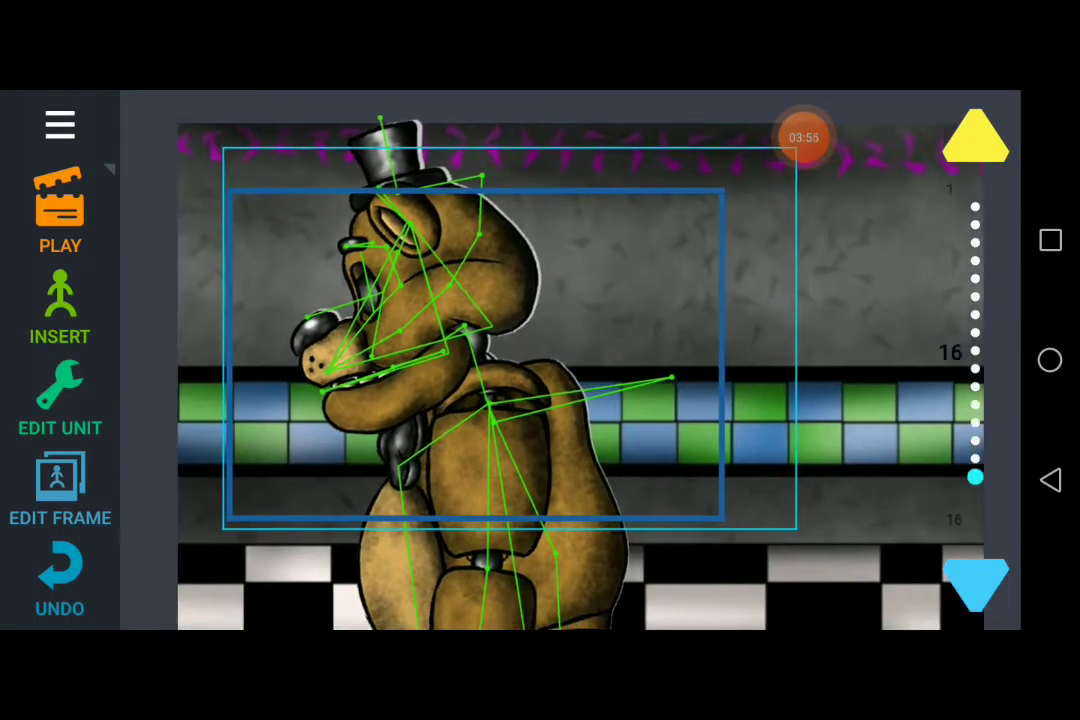
left_click(60, 305)
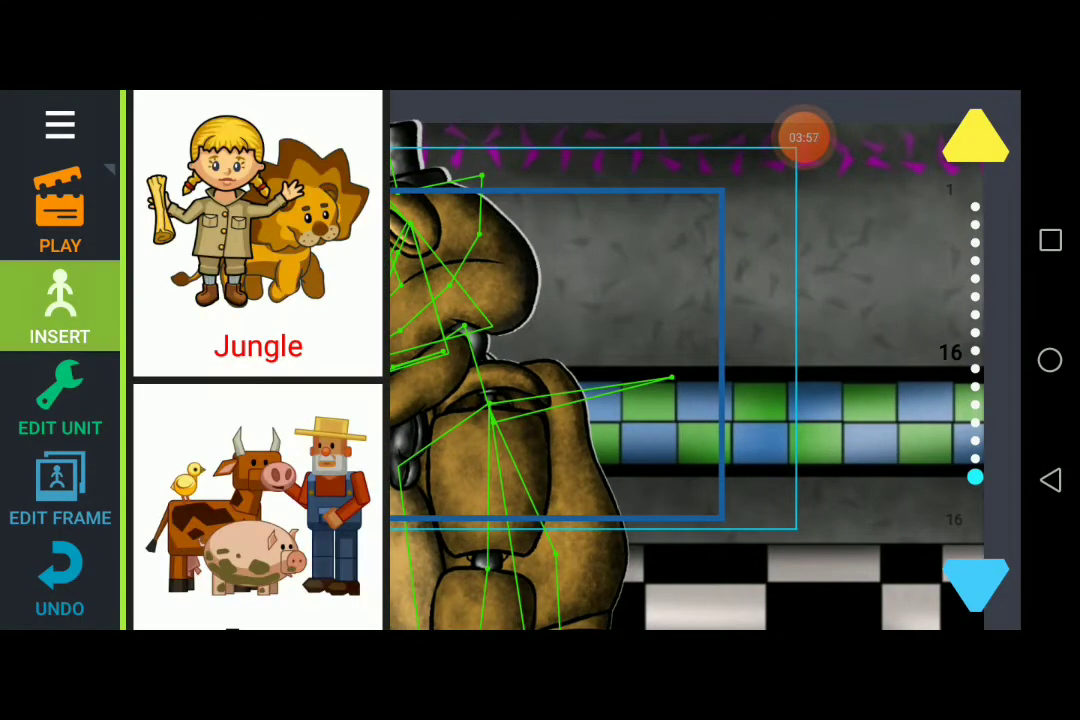
- Search the library for 'Freddy' and browse the results to insert a Freddy figure
left_click_drag(827, 470, 833, 440)
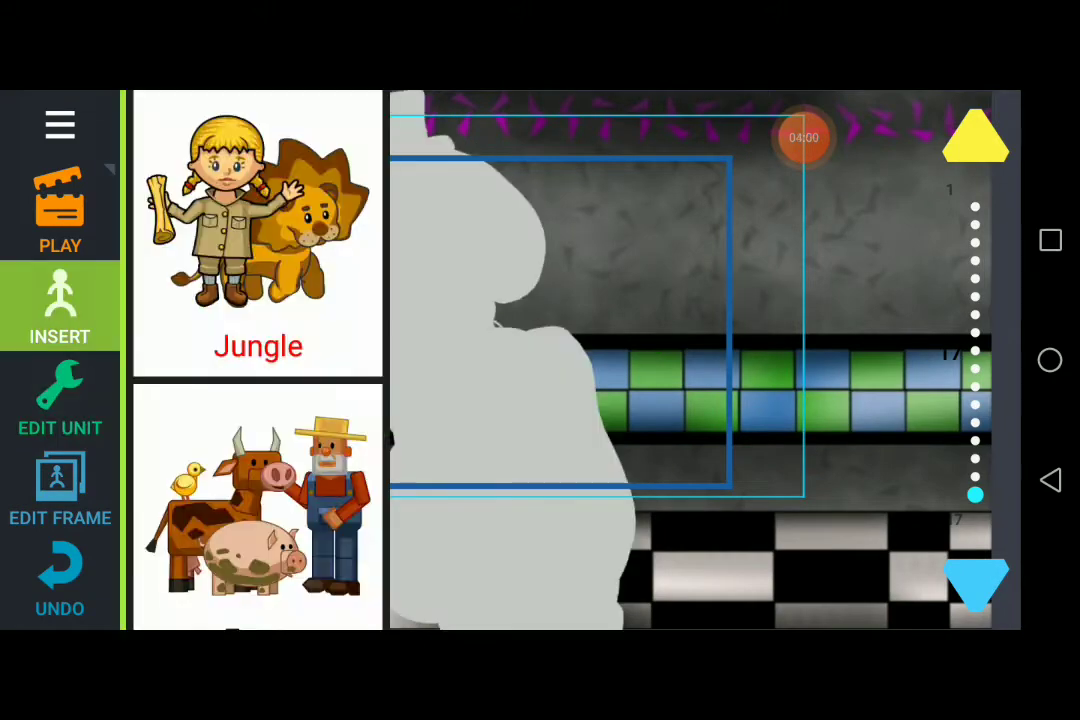
left_click(237, 503)
type("Fredd")
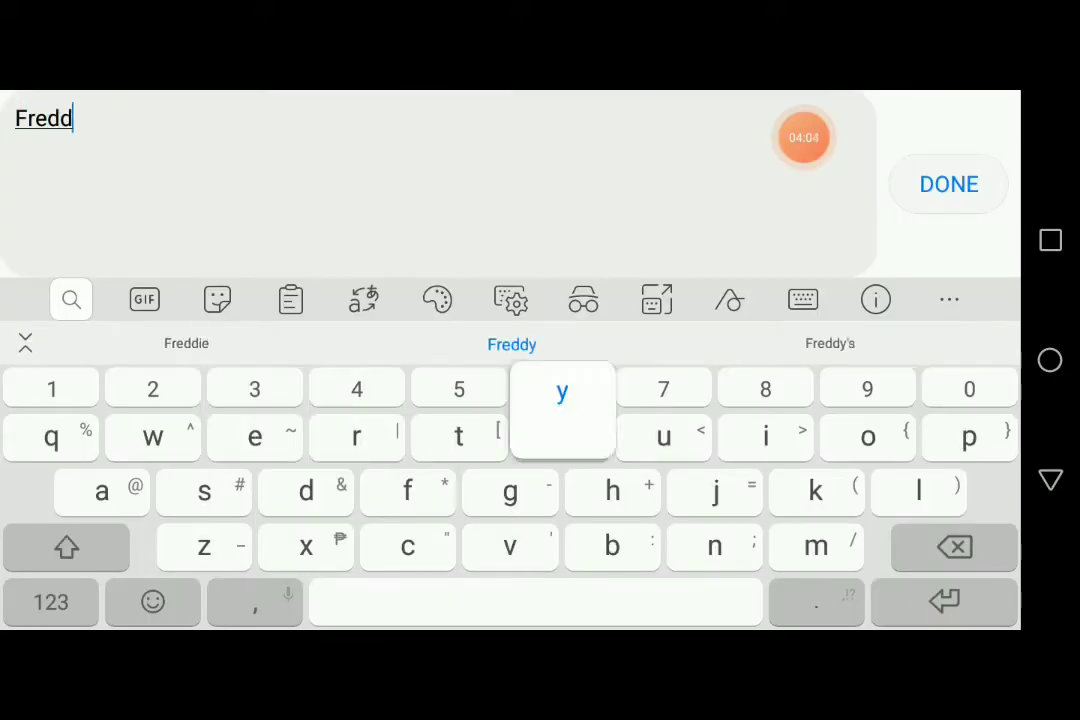
type("y")
key("Return")
scroll(255, 360, "down", 5)
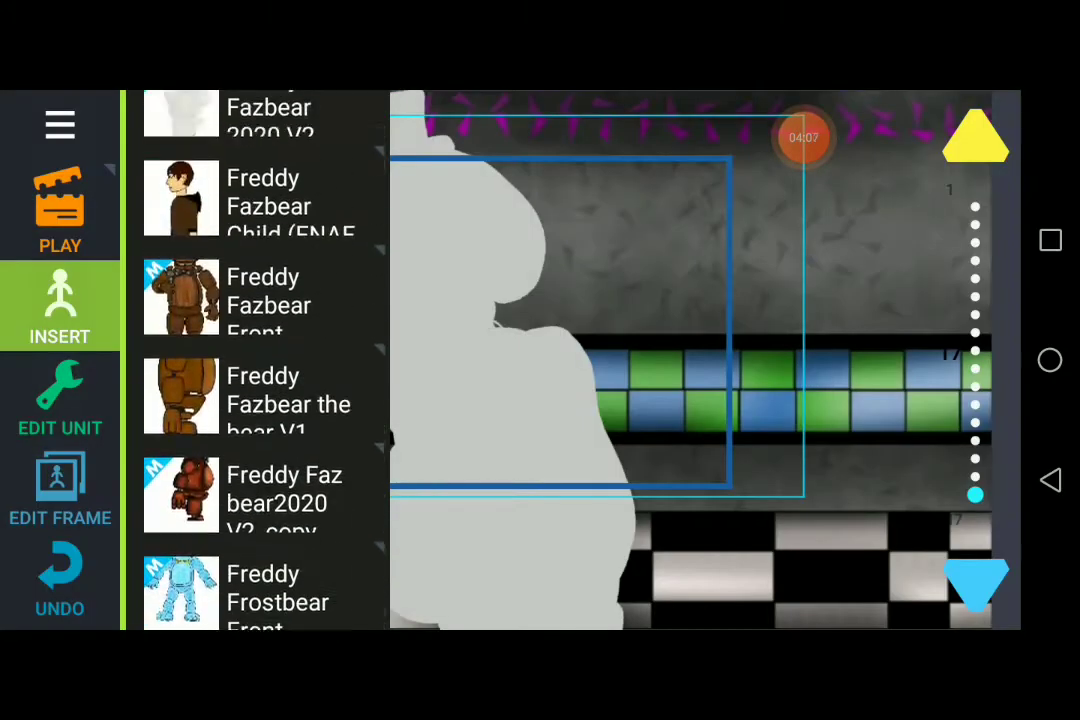
scroll(255, 360, "down", 5)
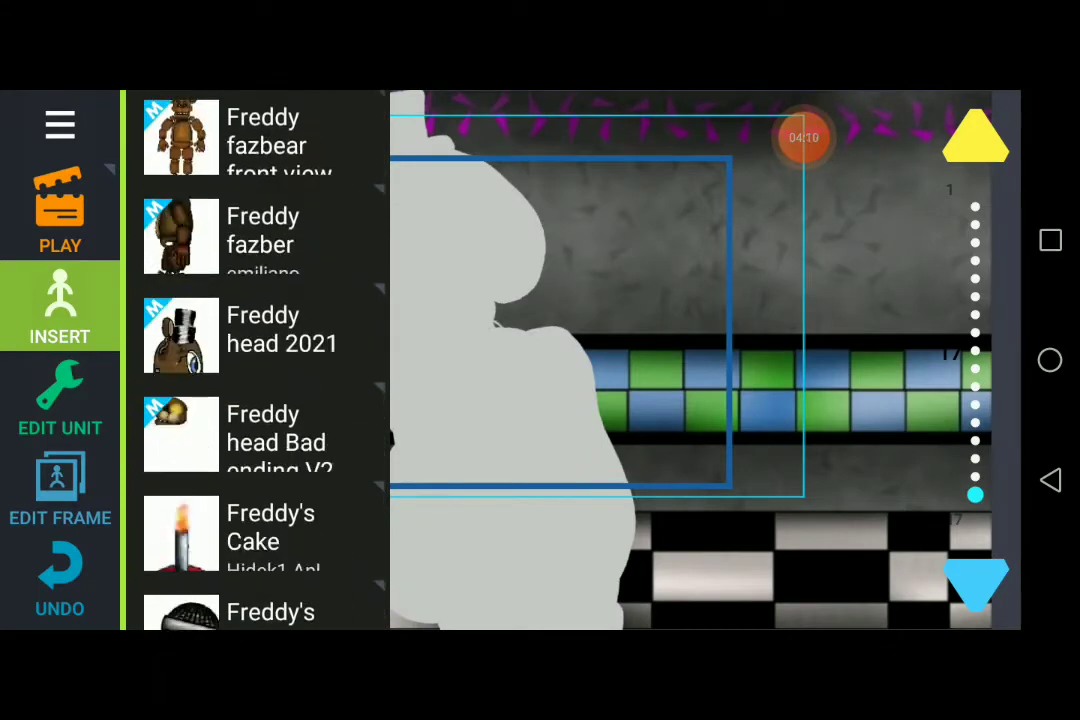
scroll(255, 360, "up", 5)
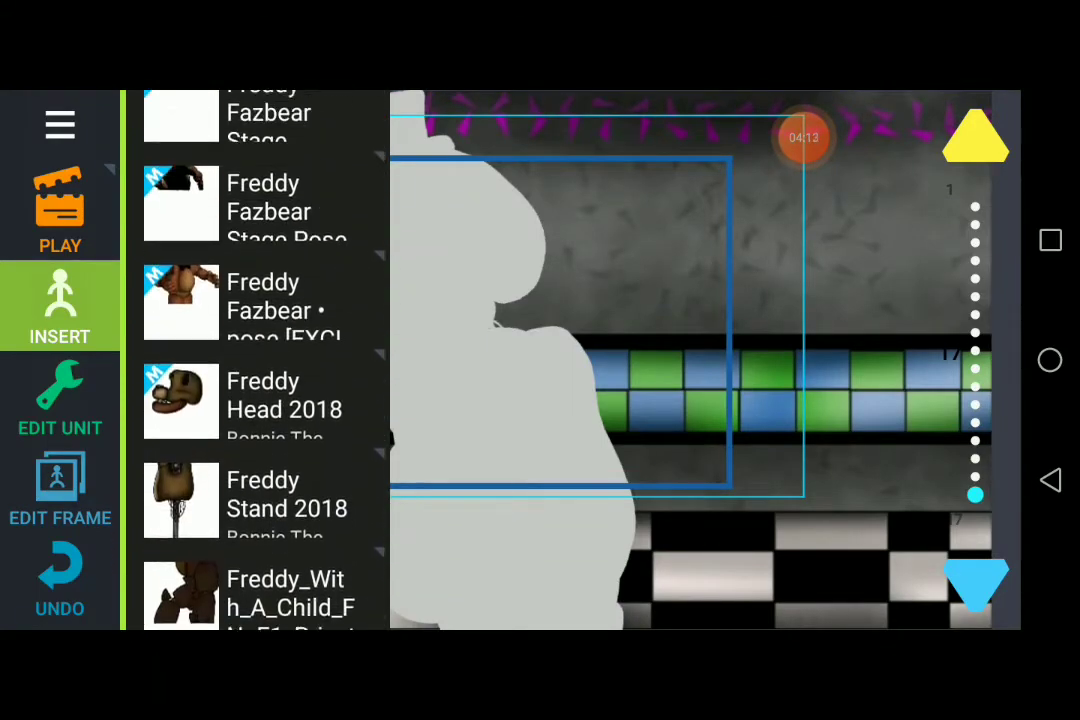
scroll(255, 360, "up", 10)
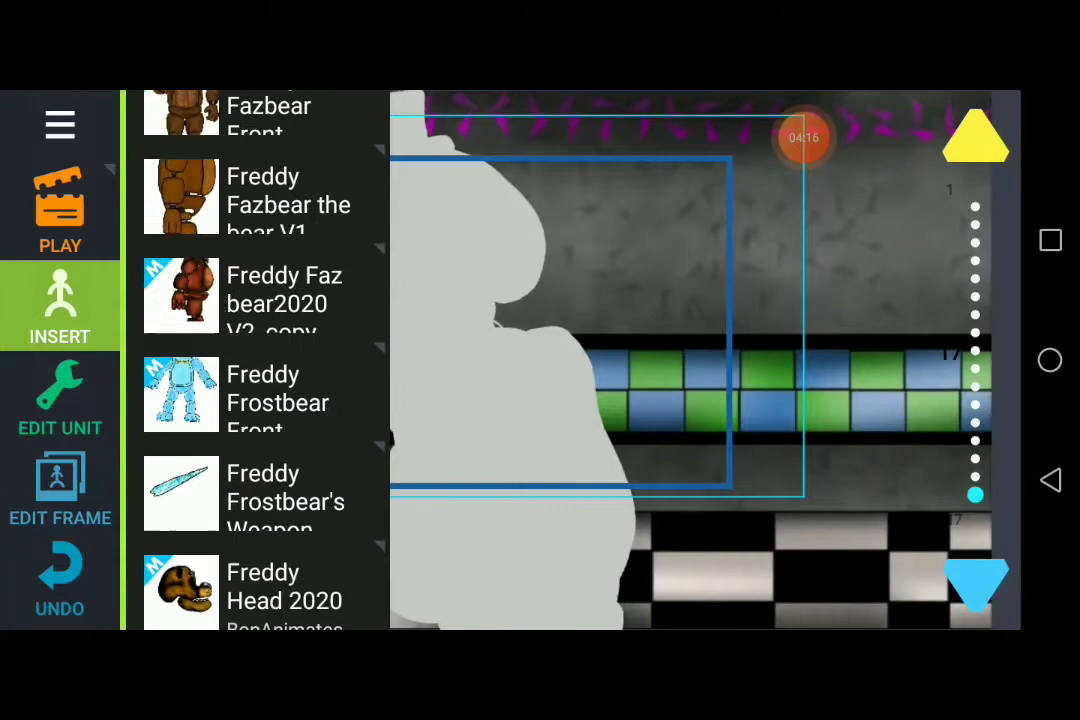
scroll(255, 360, "up", 5)
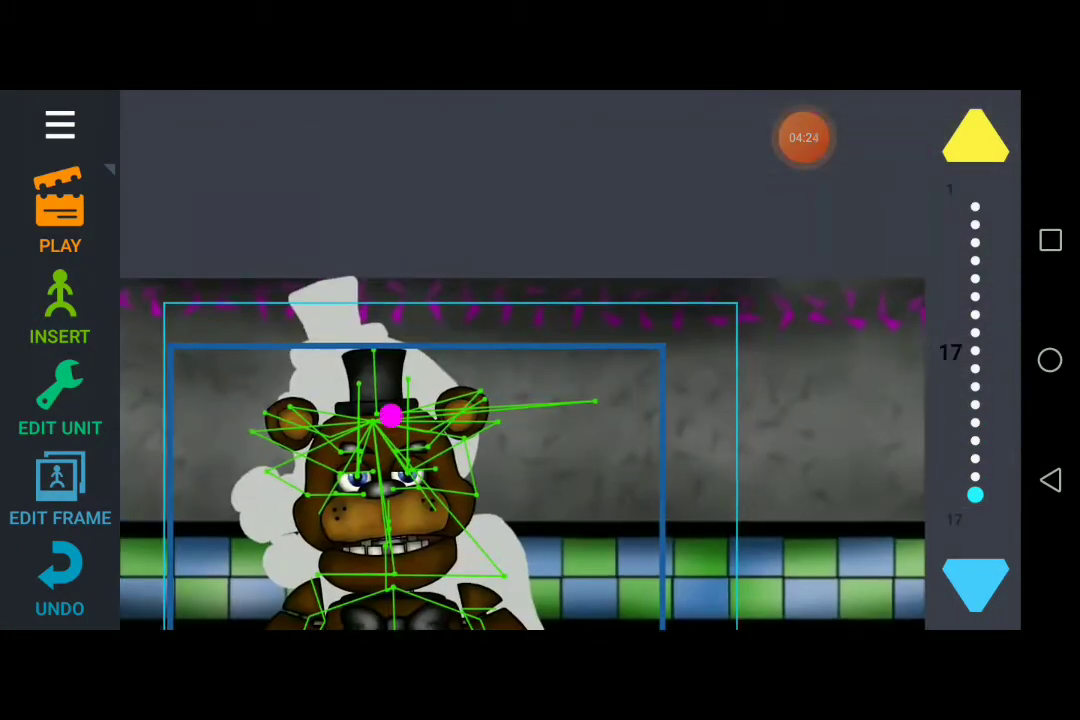
- Zoom in close on Freddy's head and add a new frame after frame 17
left_click_drag(391, 415, 829, 364)
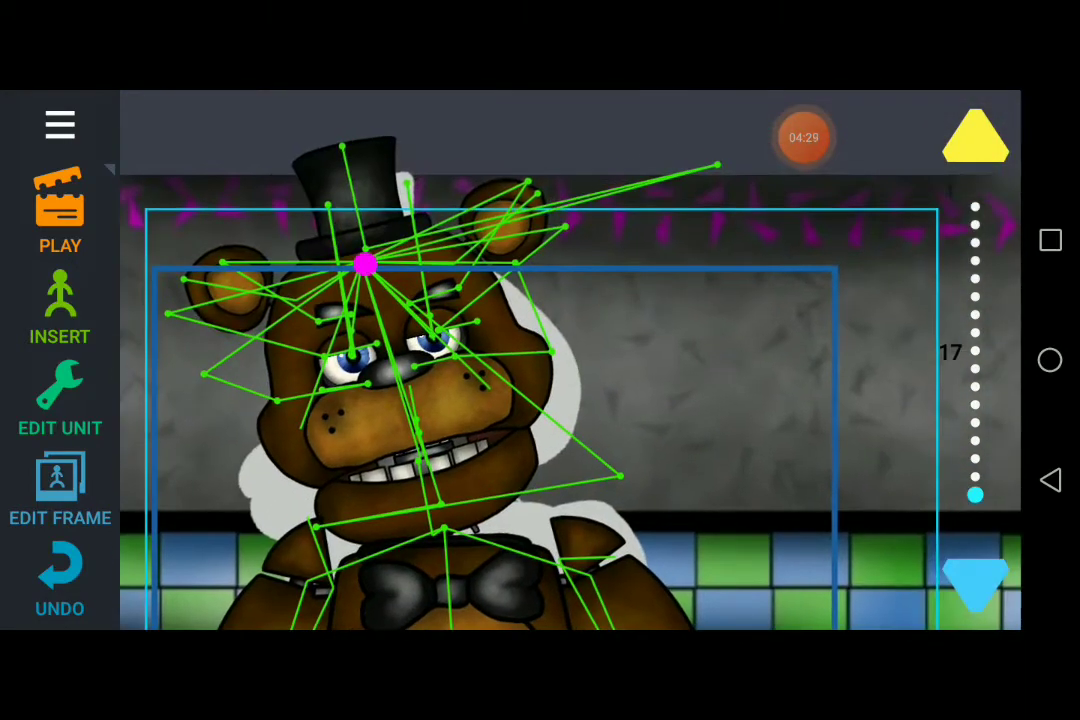
left_click_drag(505, 304, 445, 621)
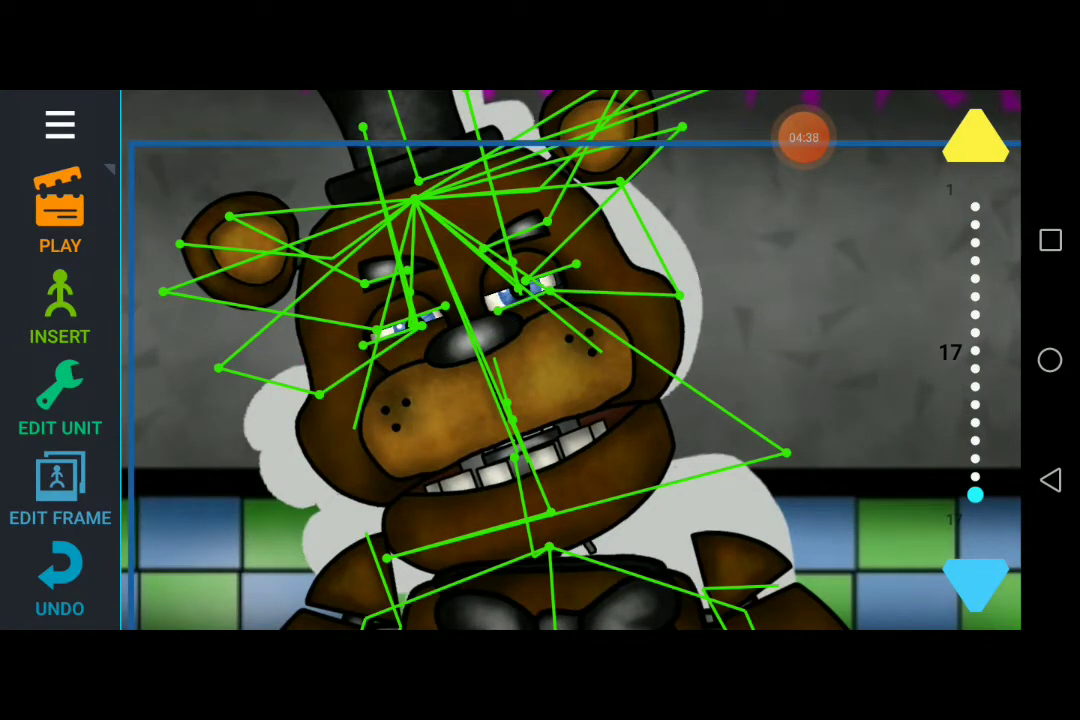
left_click(975, 583)
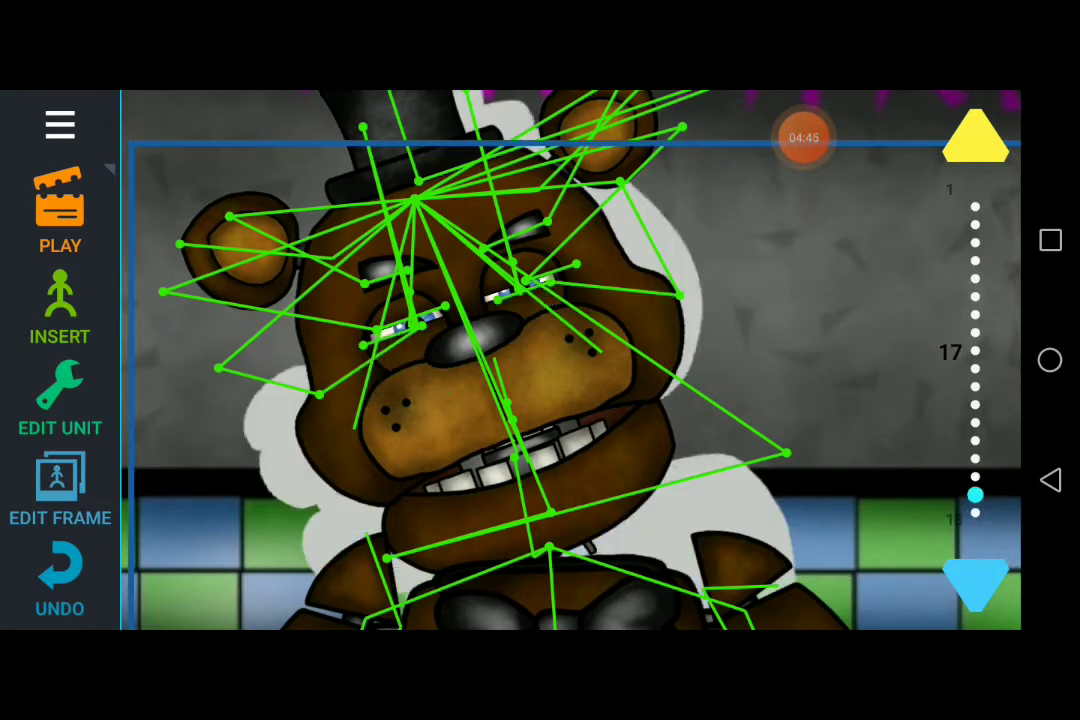
left_click(60, 485)
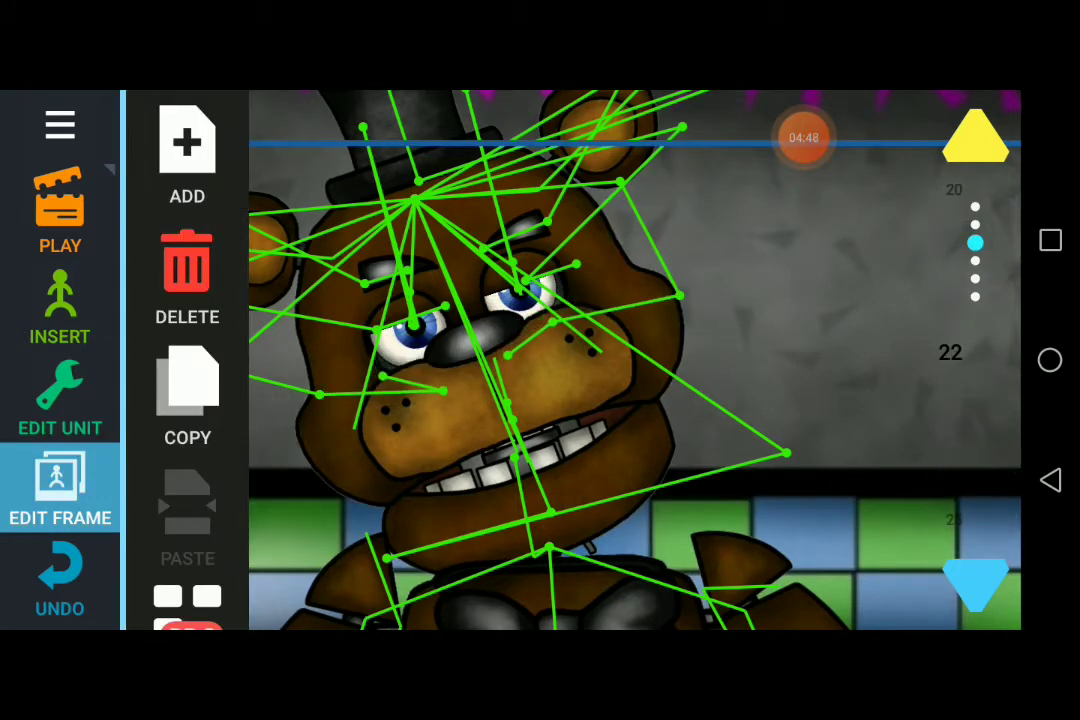
- Return to frame 17 and pan across Freddy's head to tilt it
left_click(60, 485)
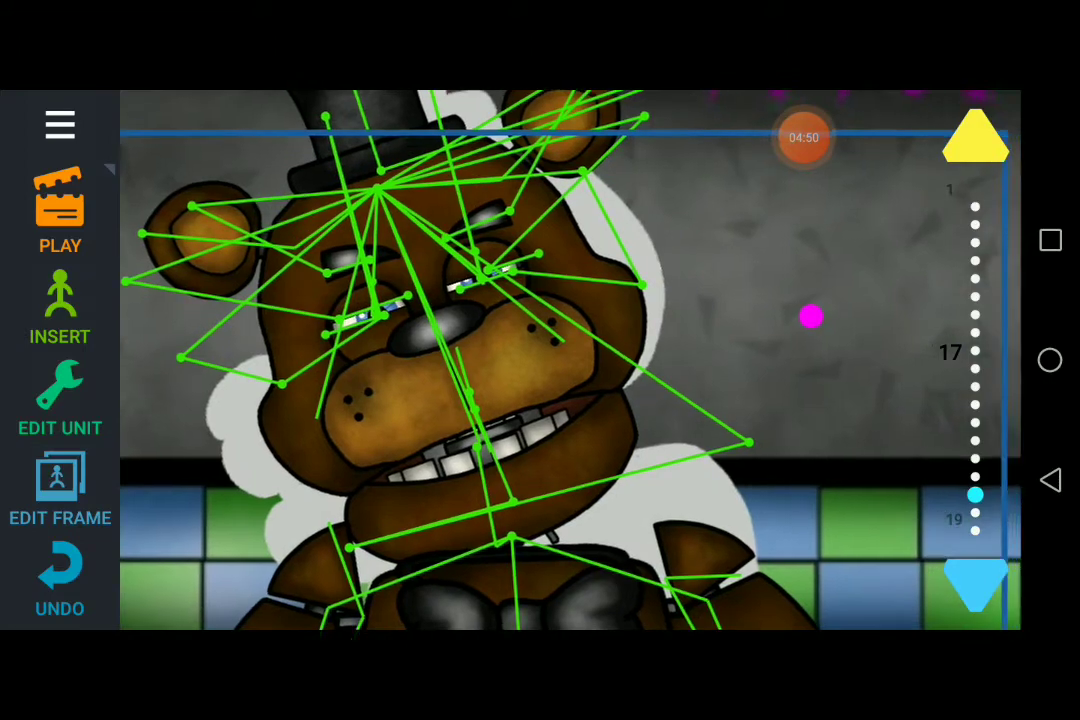
left_click(456, 480)
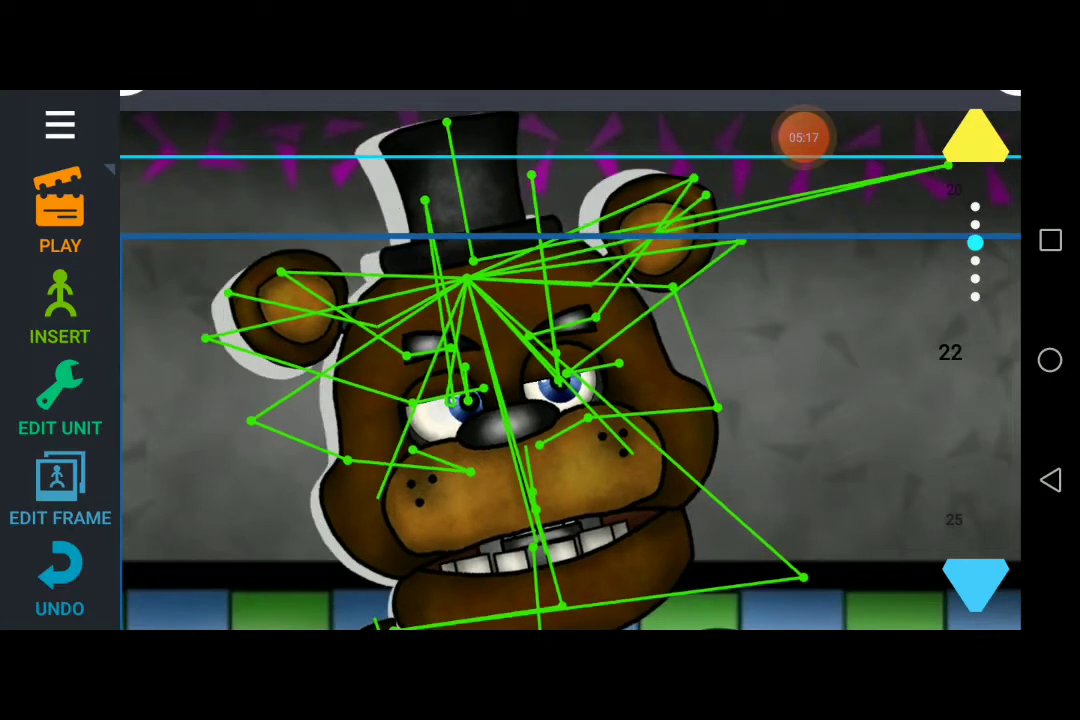
left_click_drag(897, 411, 385, 415)
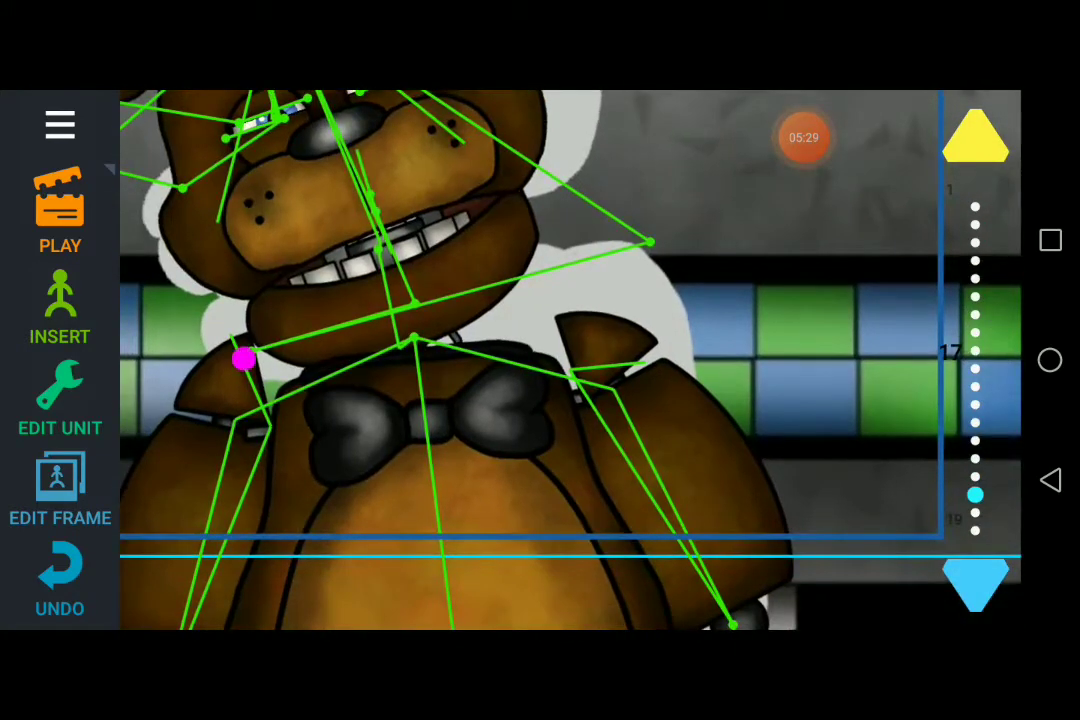
- Straighten Freddy's forearm so it hangs vertically downward
left_click(60, 485)
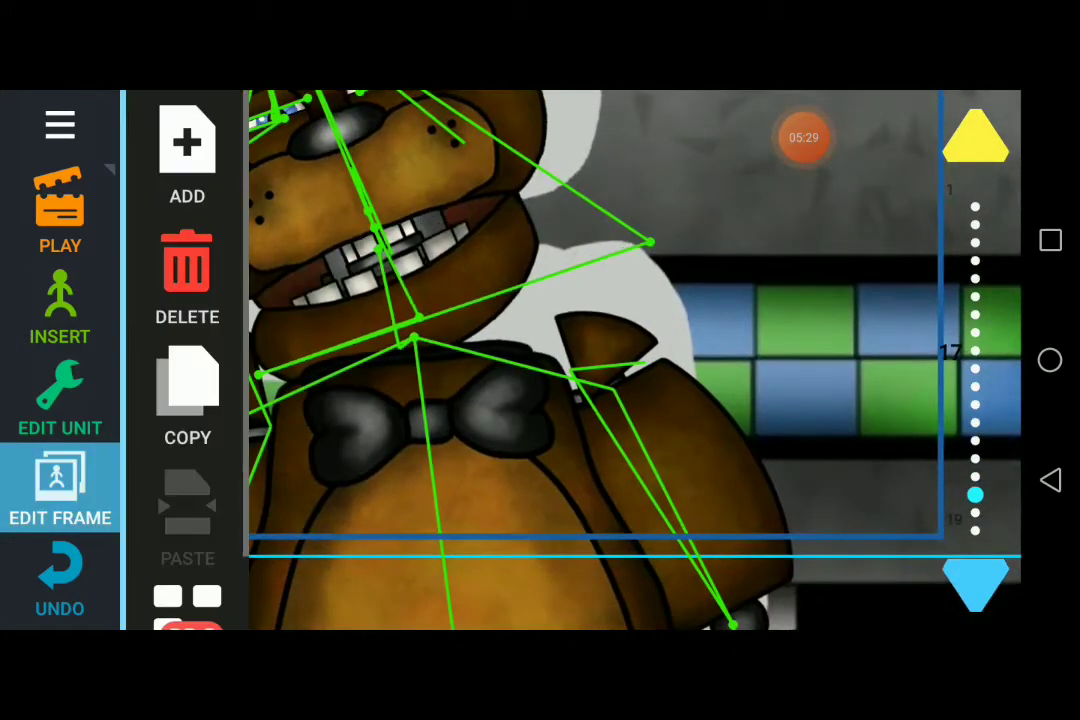
left_click_drag(798, 428, 906, 198)
left_click_drag(254, 540, 161, 535)
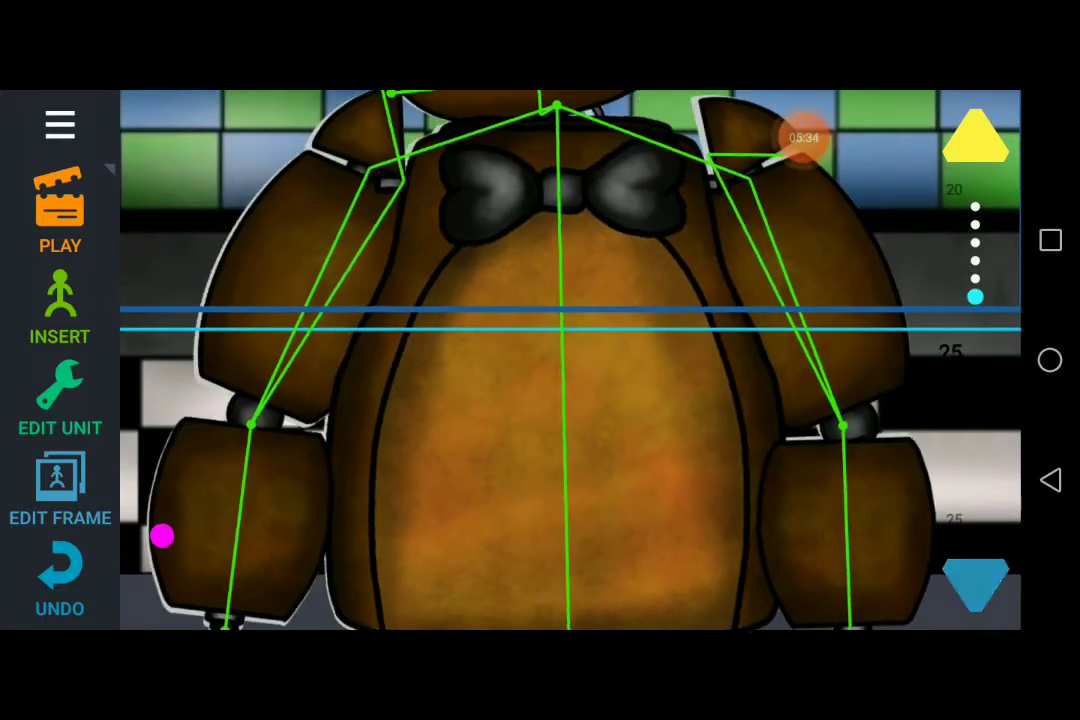
left_click_drag(700, 400, 450, 400)
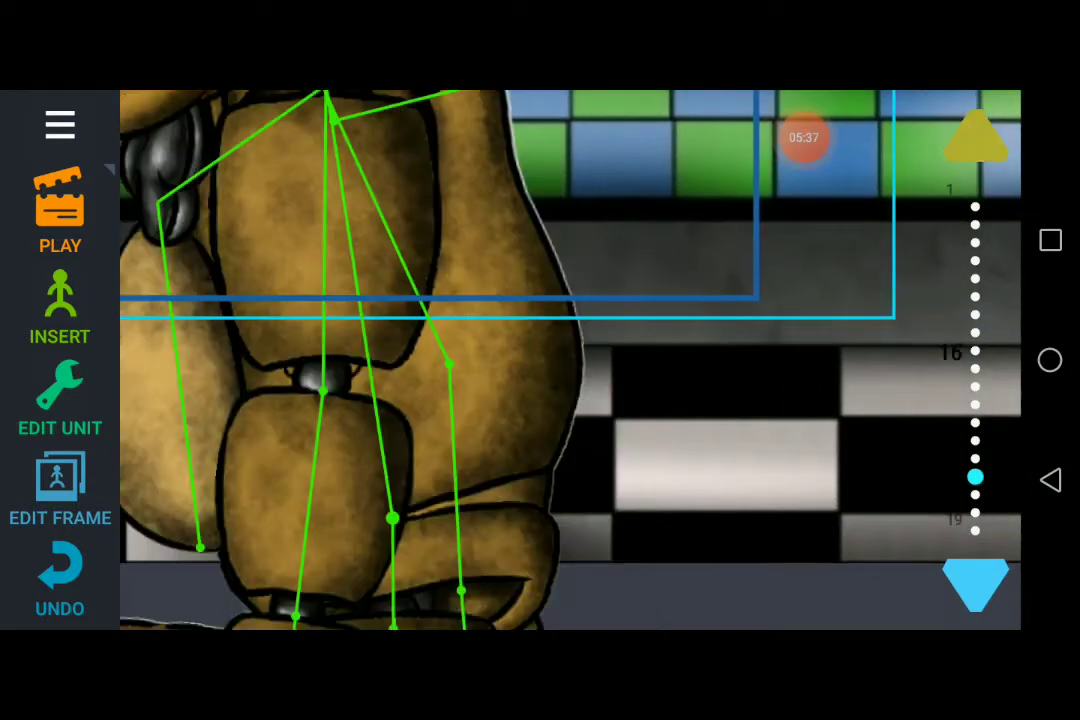
mouse_move(535, 400)
left_mouse_down()
mouse_move(526, 456)
mouse_move(573, 428)
left_mouse_up()
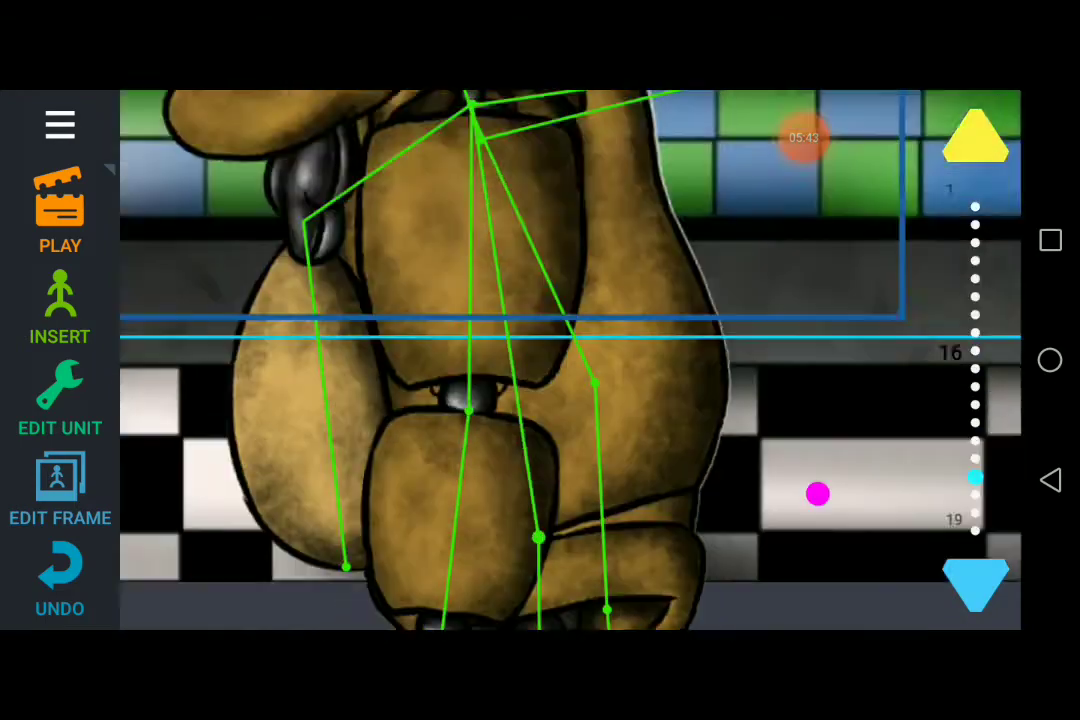
- Review Freddy's poses across frames 17–25, send the golden bear one layer down, and preview
mouse_move(817, 491)
left_mouse_down()
mouse_move(820, 523)
mouse_move(848, 507)
left_mouse_up()
left_click_drag(198, 518, 184, 553)
left_click(975, 207)
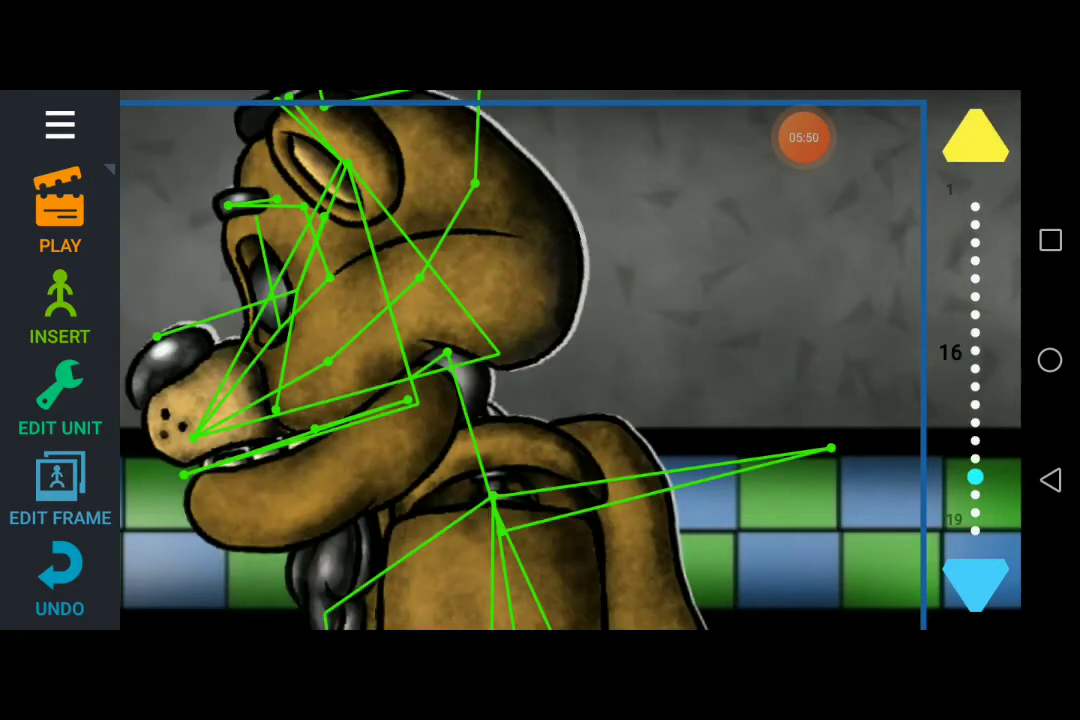
left_click(975, 494)
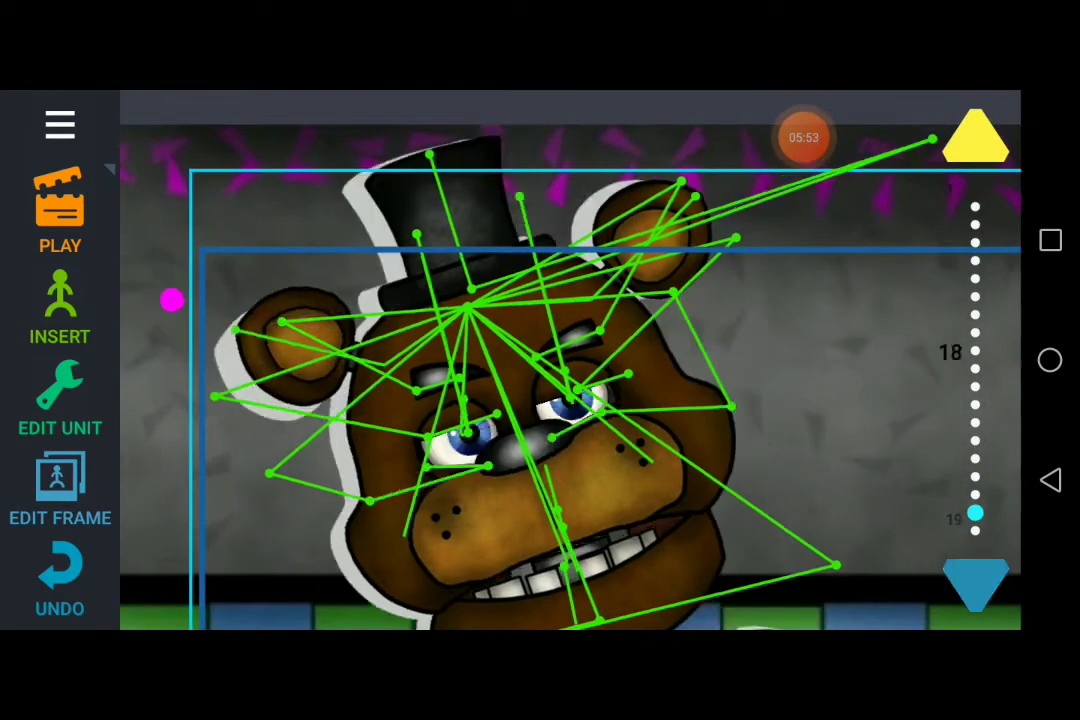
mouse_move(975, 494)
left_mouse_down()
mouse_move(975, 240)
mouse_move(975, 494)
left_mouse_up()
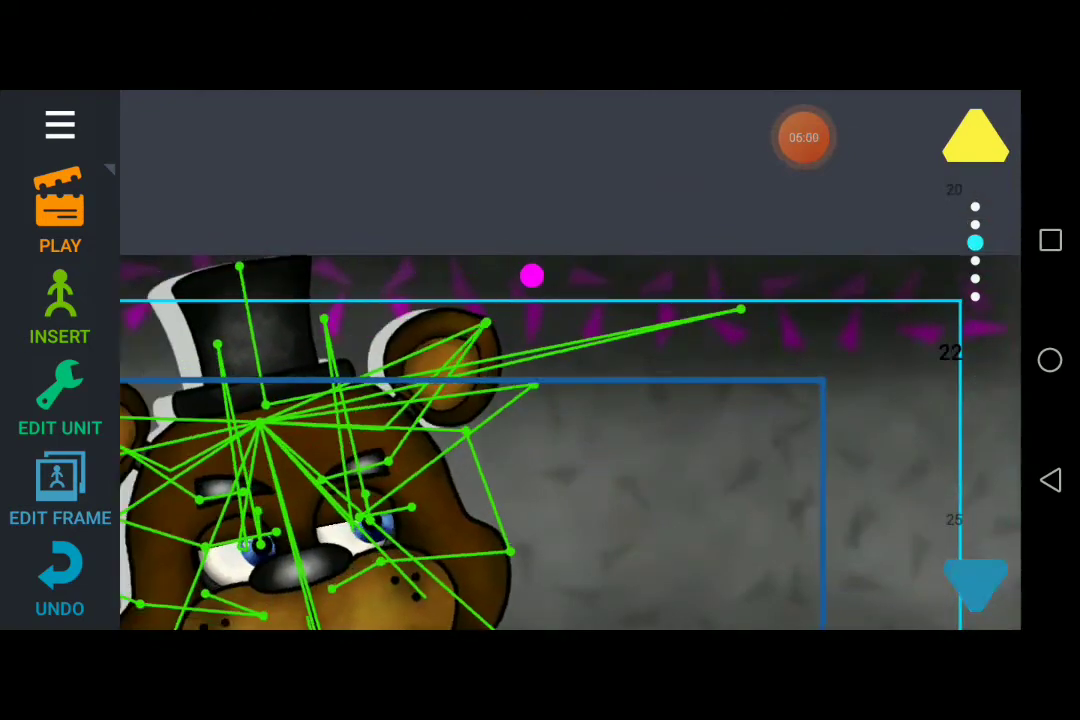
mouse_move(975, 494)
left_mouse_down()
mouse_move(975, 207)
mouse_move(975, 296)
left_mouse_up()
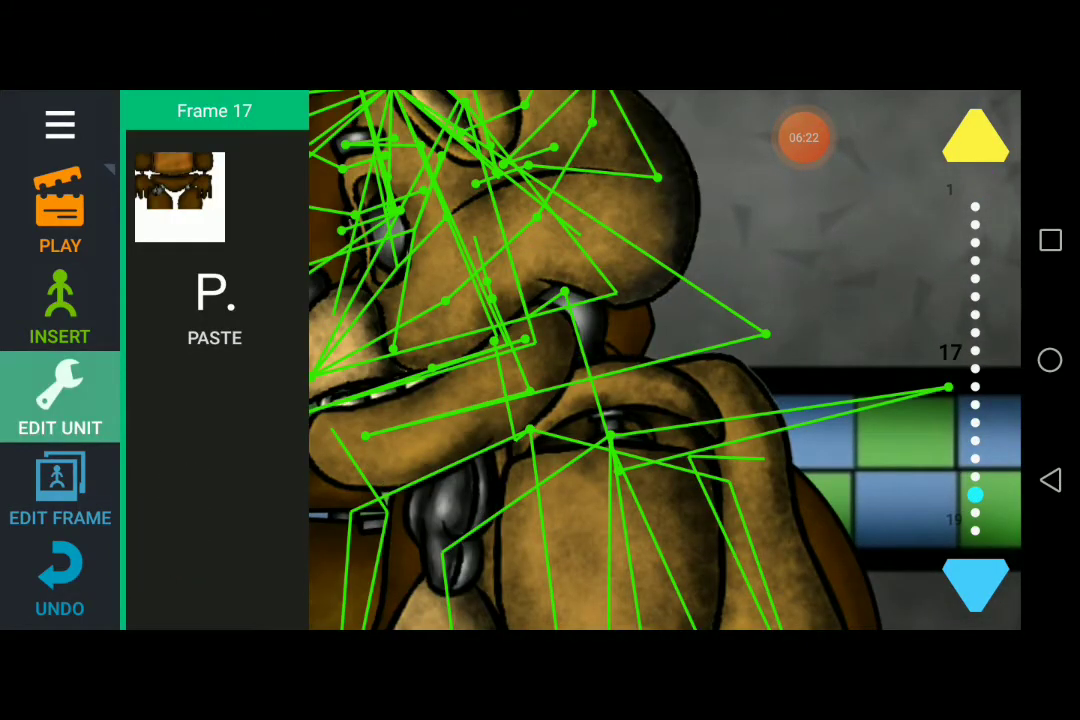
left_click(186, 220)
left_click(60, 210)
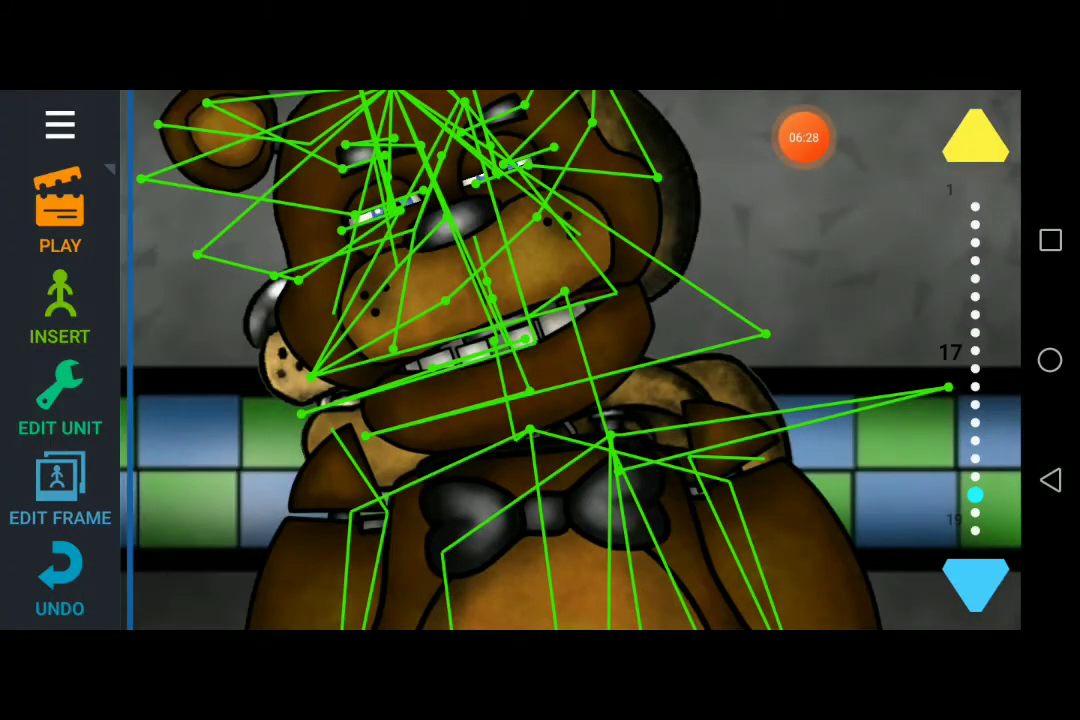
- Save the project as My_cartoon_608 and export it as a video to Movies
left_click(60, 124)
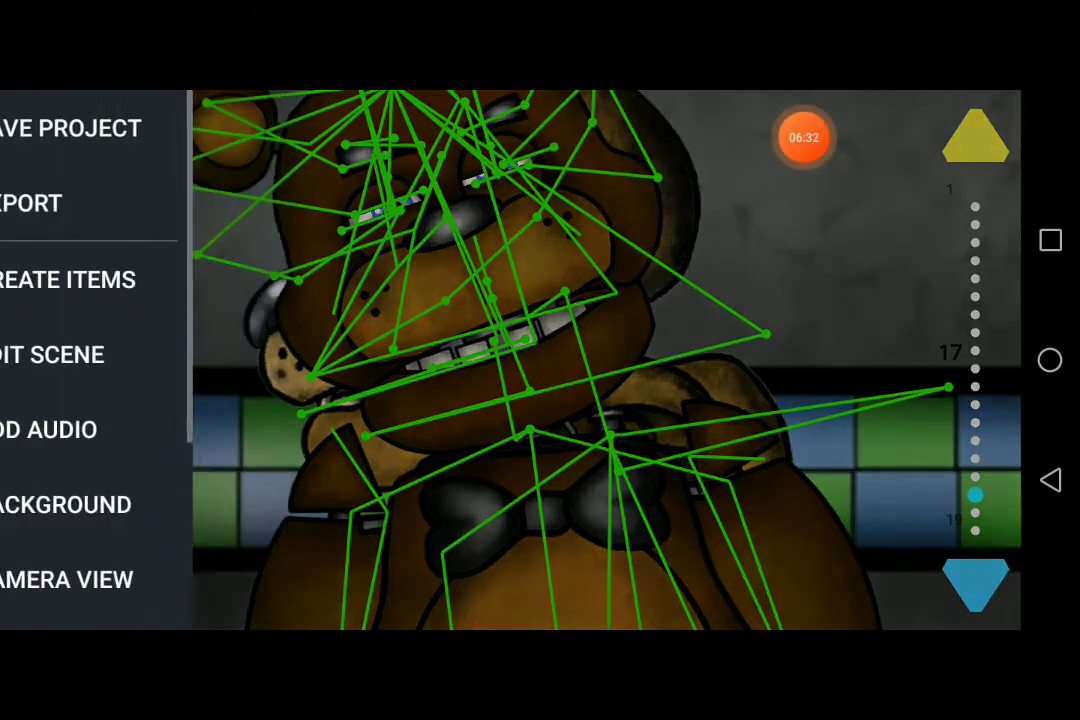
left_click(165, 128)
left_click(704, 477)
left_click(125, 203)
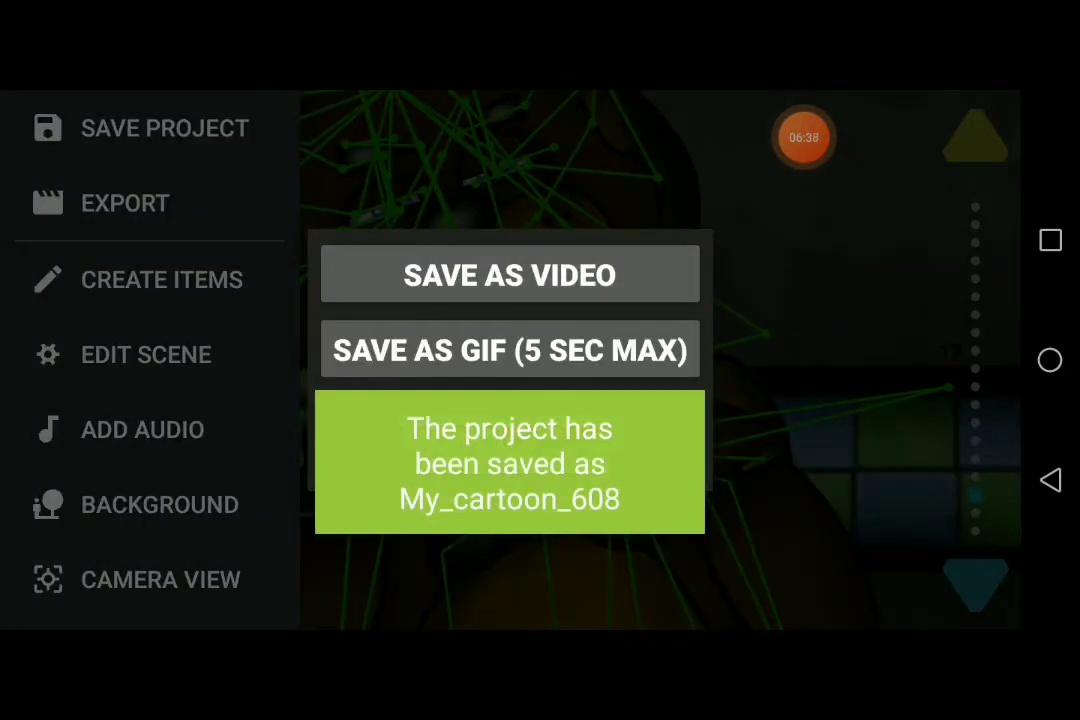
left_click(510, 274)
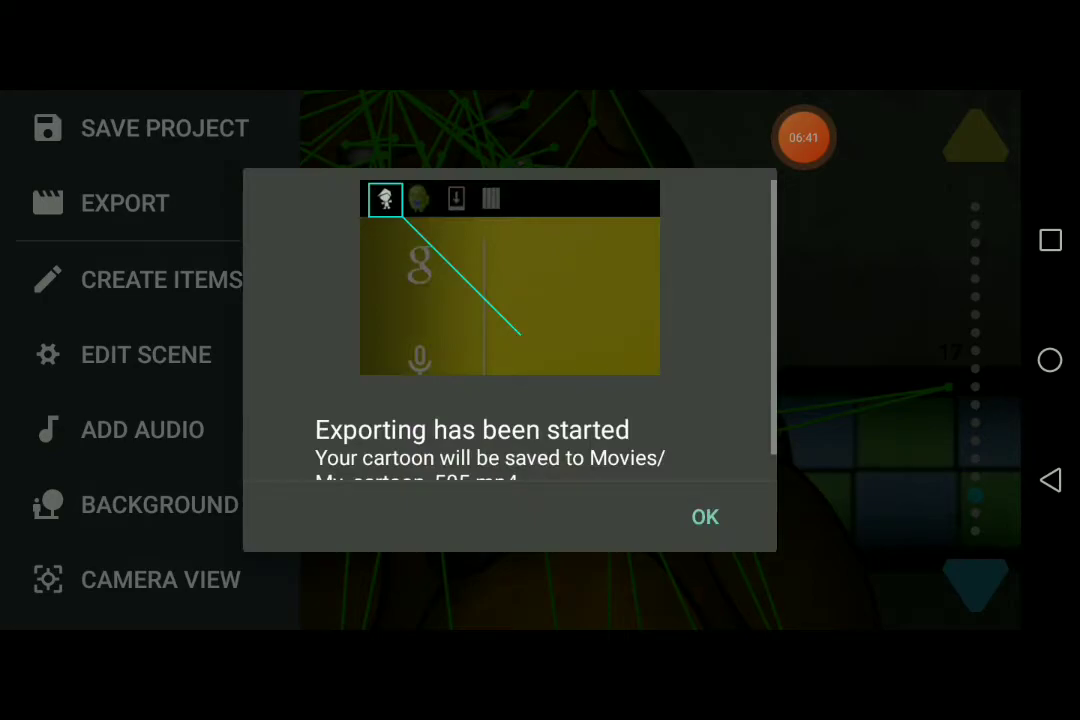